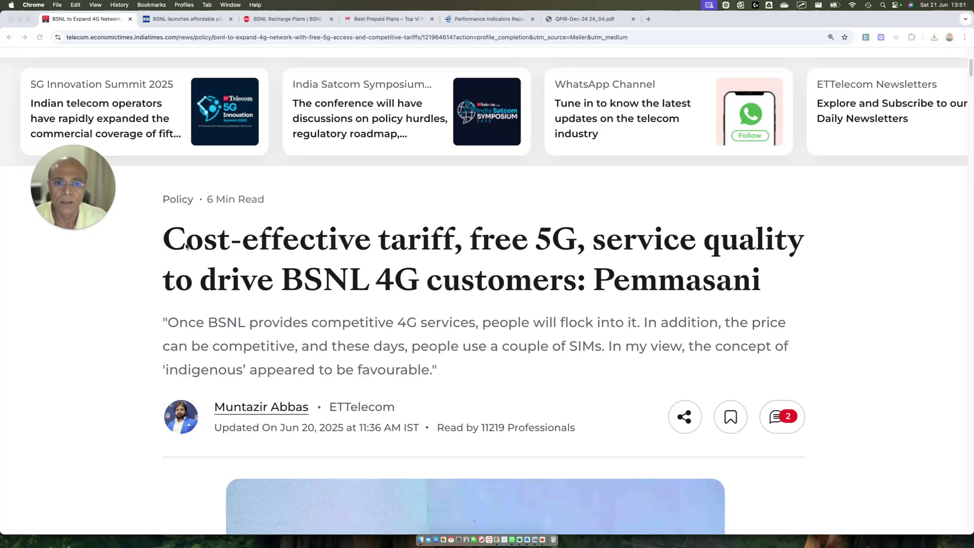
Read the headline and introductory paragraph of the ETTelecom article on BSNL's 4G tariffs and free 5G access.
scroll(186, 247, "up", 1)
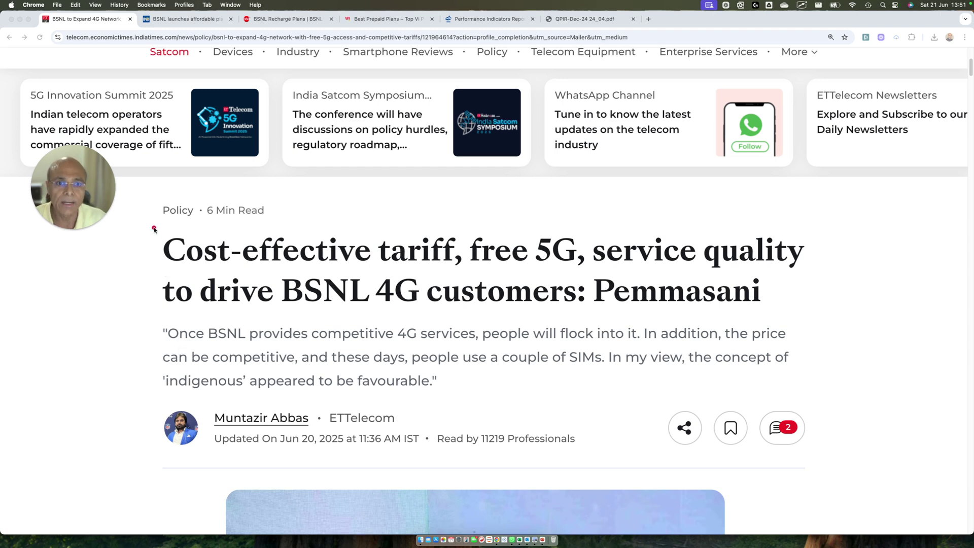
mouse_move(148, 218)
left_mouse_down()
mouse_move(274, 298)
mouse_move(449, 302)
mouse_move(575, 290)
mouse_move(839, 312)
left_mouse_up()
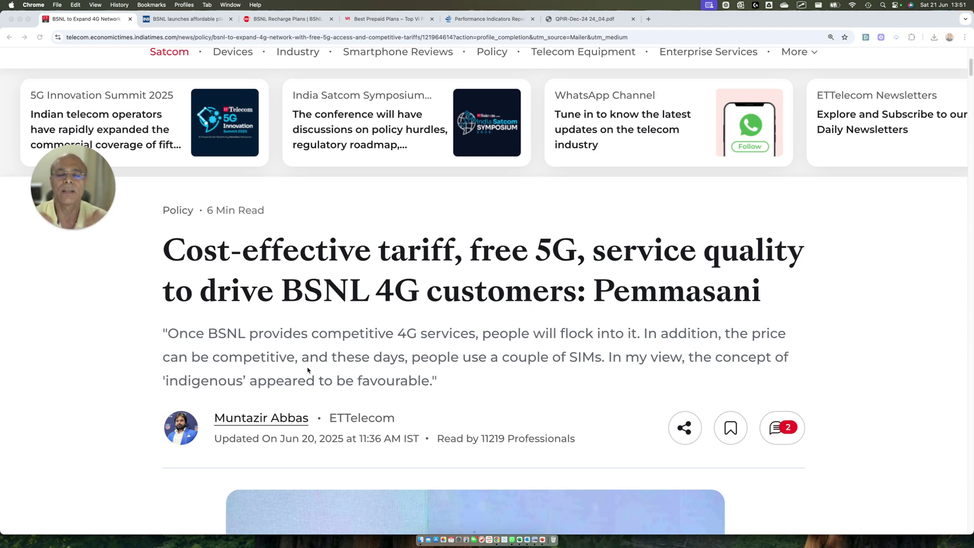
left_click_drag(83, 177, 80, 40)
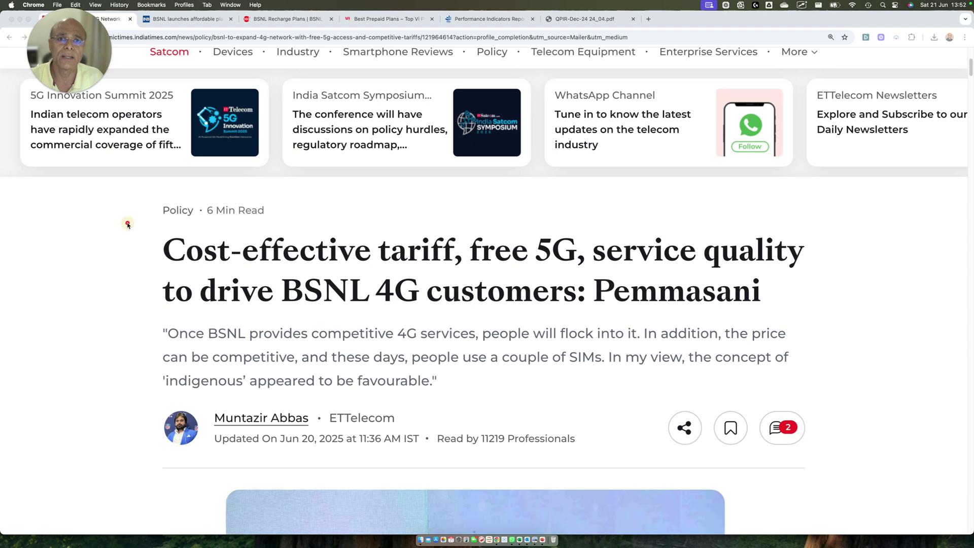
mouse_move(126, 223)
left_mouse_down()
mouse_move(612, 303)
mouse_move(848, 322)
left_mouse_up()
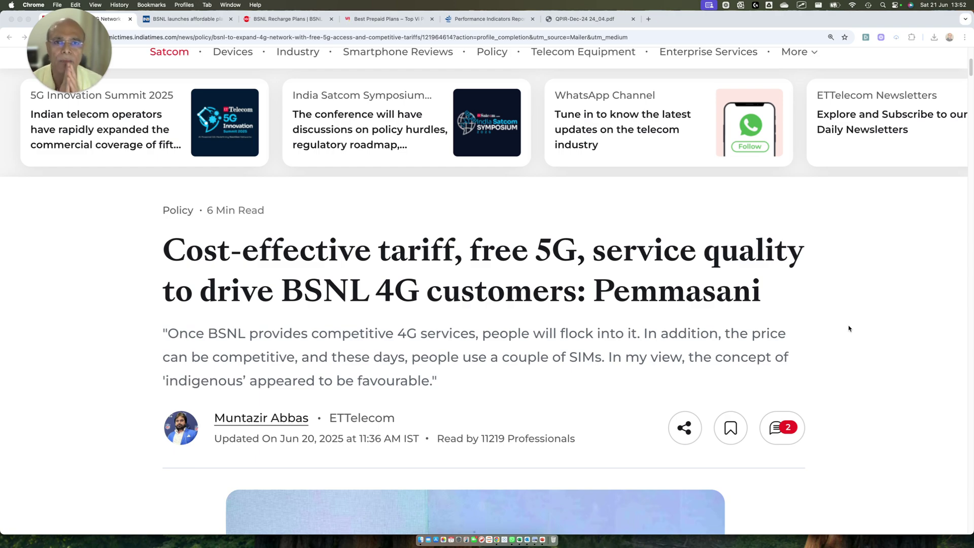
scroll(780, 341, "down", 10)
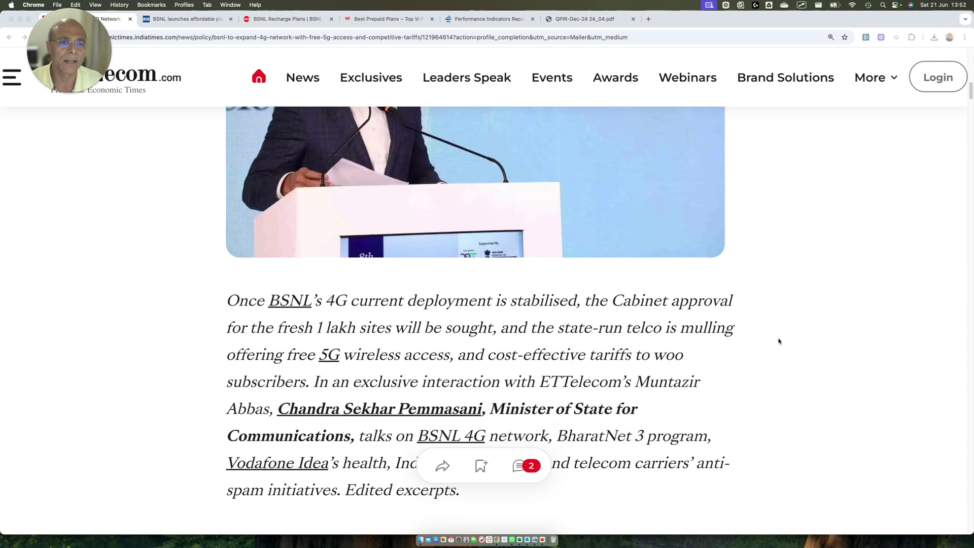
mouse_move(192, 278)
left_mouse_down()
mouse_move(355, 331)
mouse_move(863, 456)
left_mouse_up()
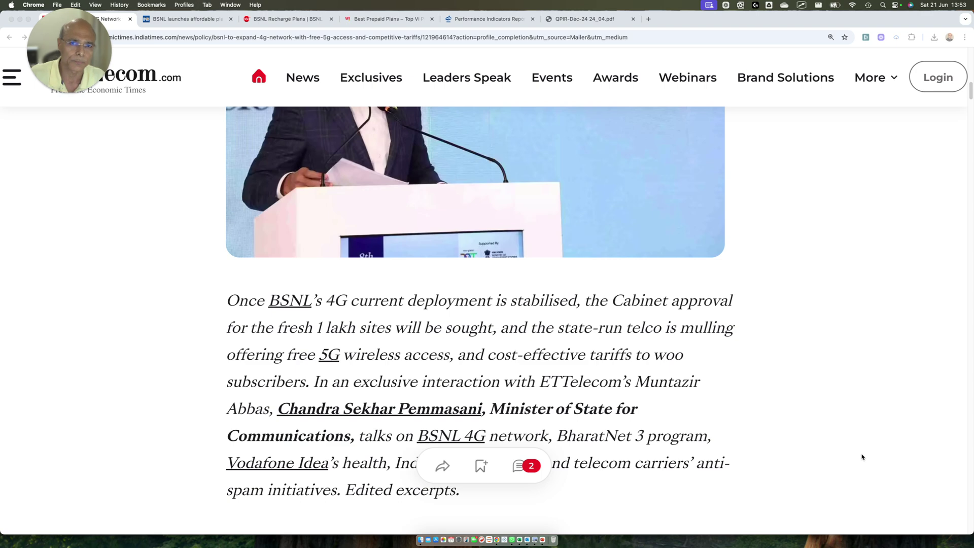
Read the India TV article on BSNL's affordable SIM-free 5G plans, covering its headline and opening paragraph.
left_click(173, 21)
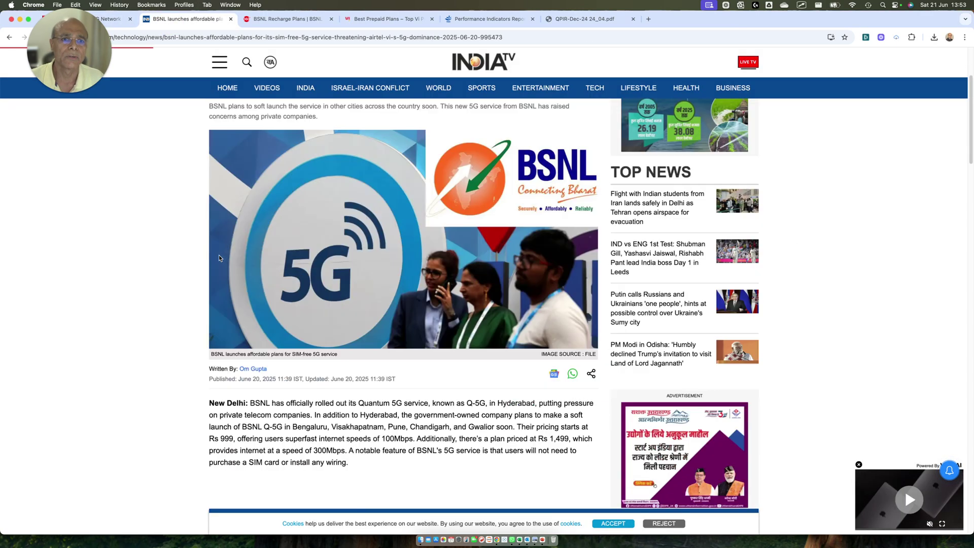
scroll(221, 258, "down", 3)
mouse_move(171, 357)
left_mouse_down()
mouse_move(304, 382)
mouse_move(483, 396)
mouse_move(482, 385)
left_mouse_up()
scroll(481, 387, "up", 2)
scroll(481, 387, "up", 1)
left_click_drag(170, 161, 572, 236)
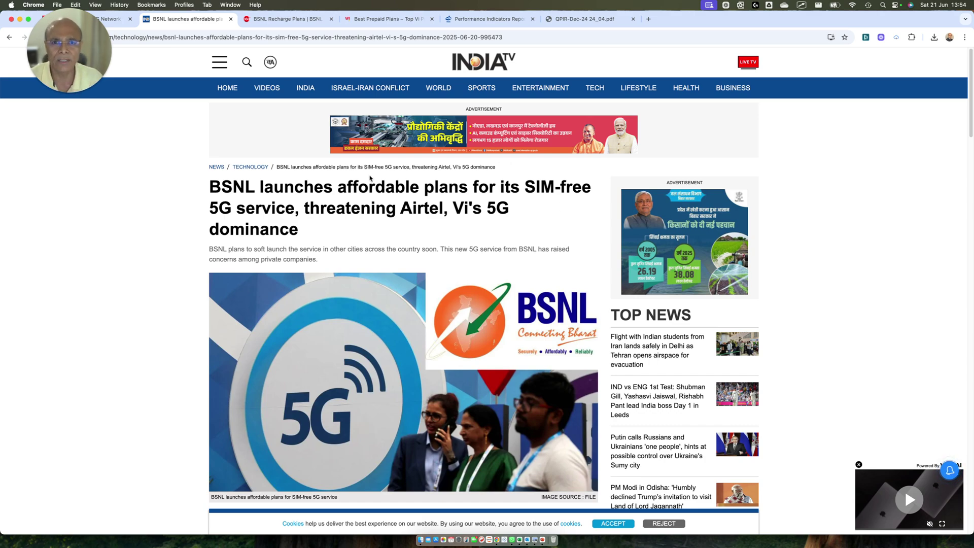
Switch to the BSNL_New workbook in Excel and examine the Rev Operation row for the recent quarters.
key("ctrl+Up")
left_click(305, 406)
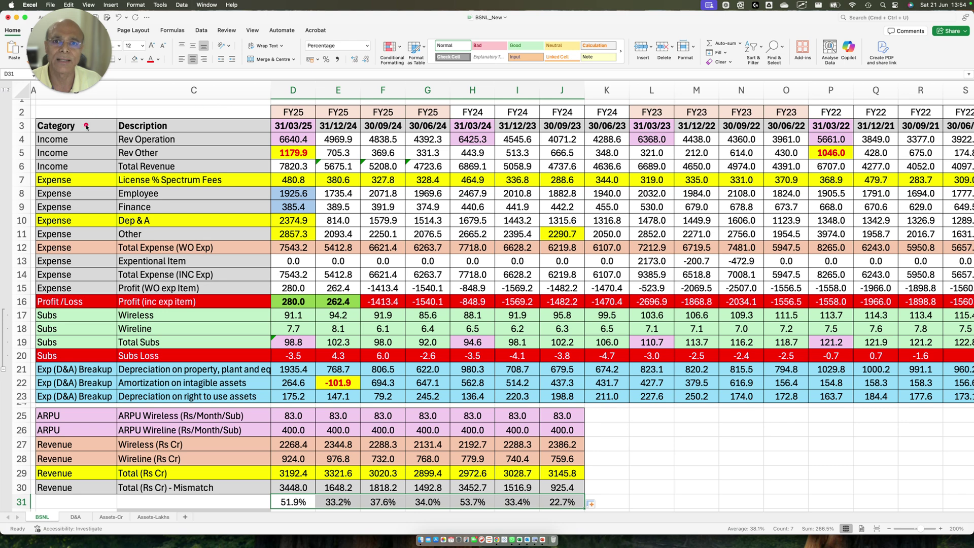
left_click_drag(20, 132, 405, 148)
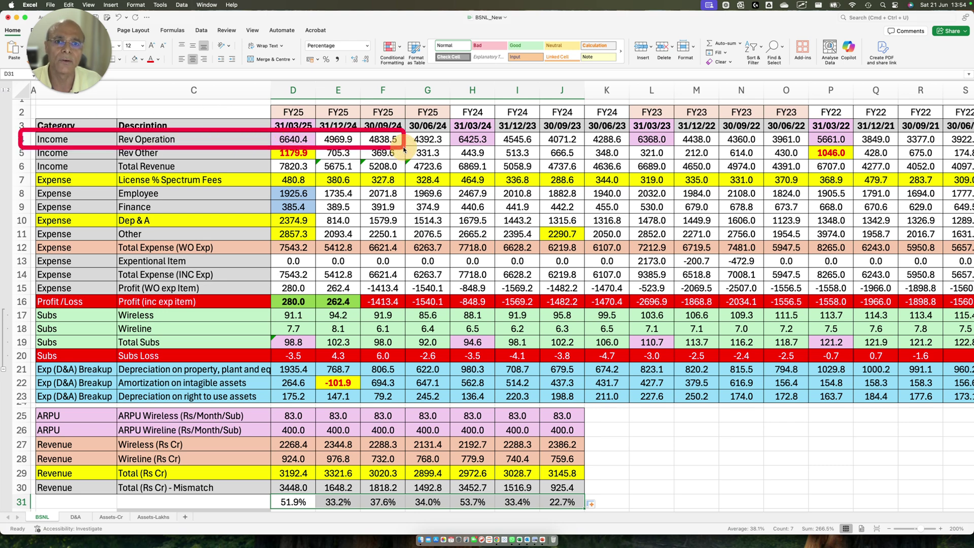
key("ctrl+super+space")
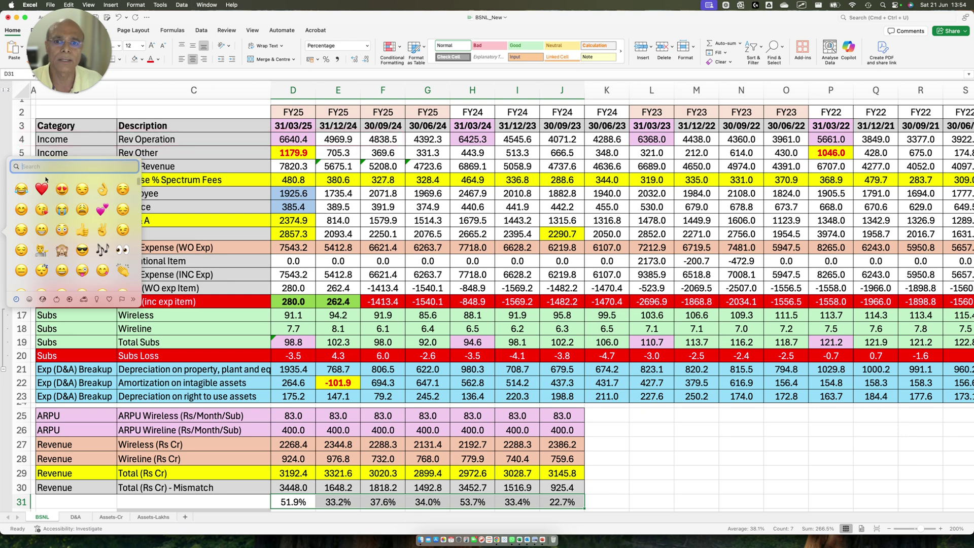
left_click(126, 189)
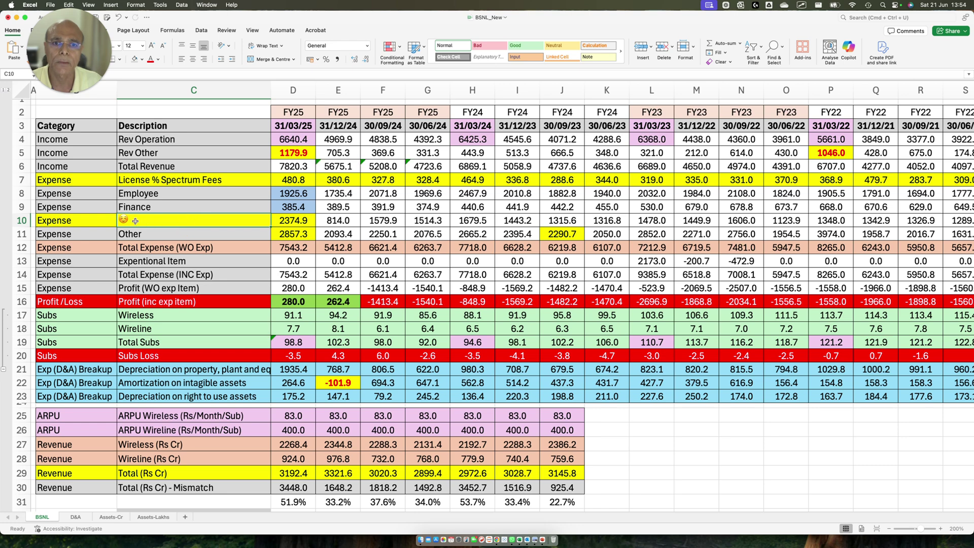
left_click(97, 43)
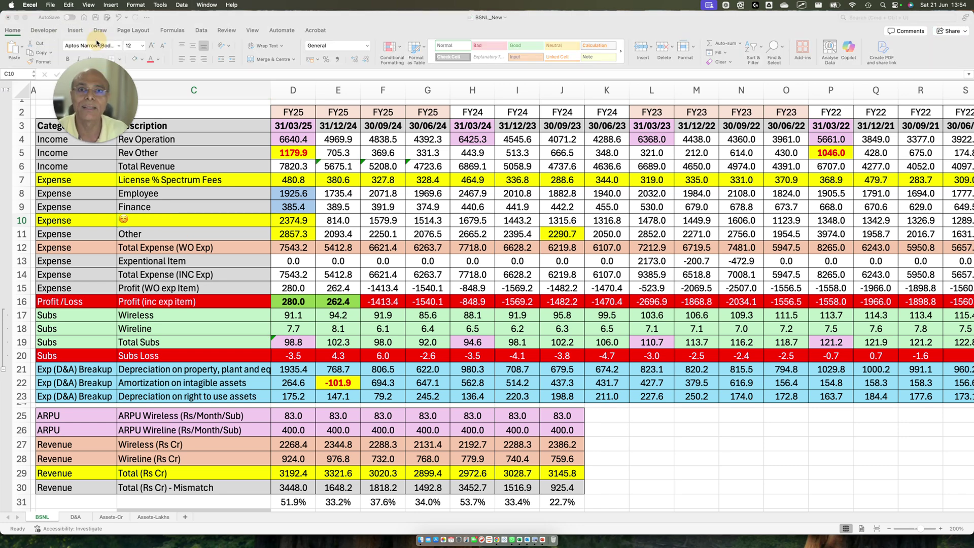
left_click(112, 5)
left_click(118, 17)
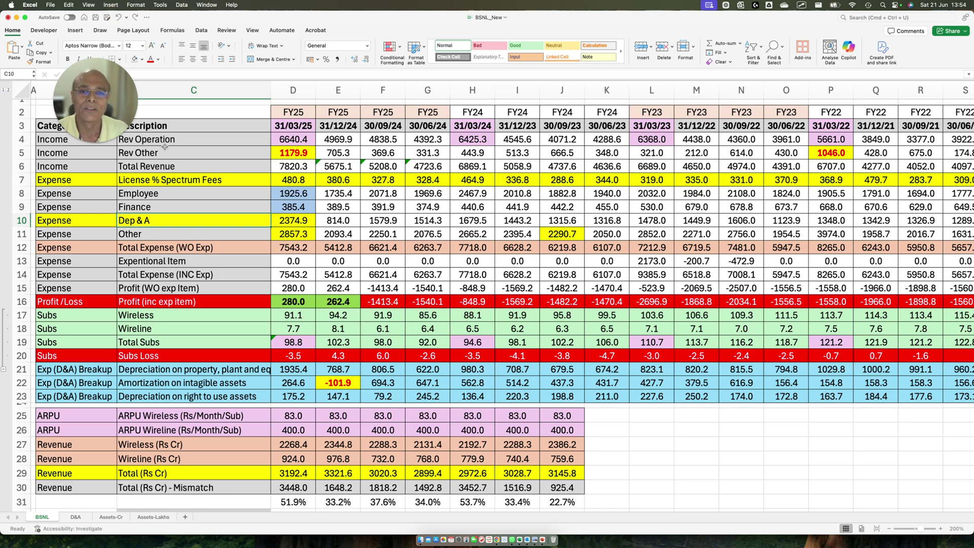
Compare the Rev Operation and Rev Other figures of the latest FY25 quarters on the BSNL sheet.
left_click_drag(122, 125, 77, 76)
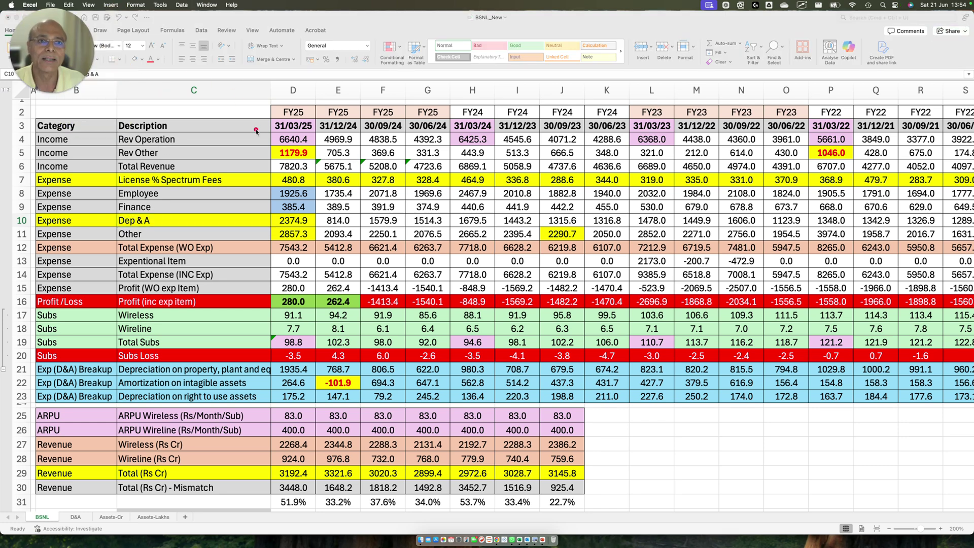
left_click_drag(237, 124, 364, 149)
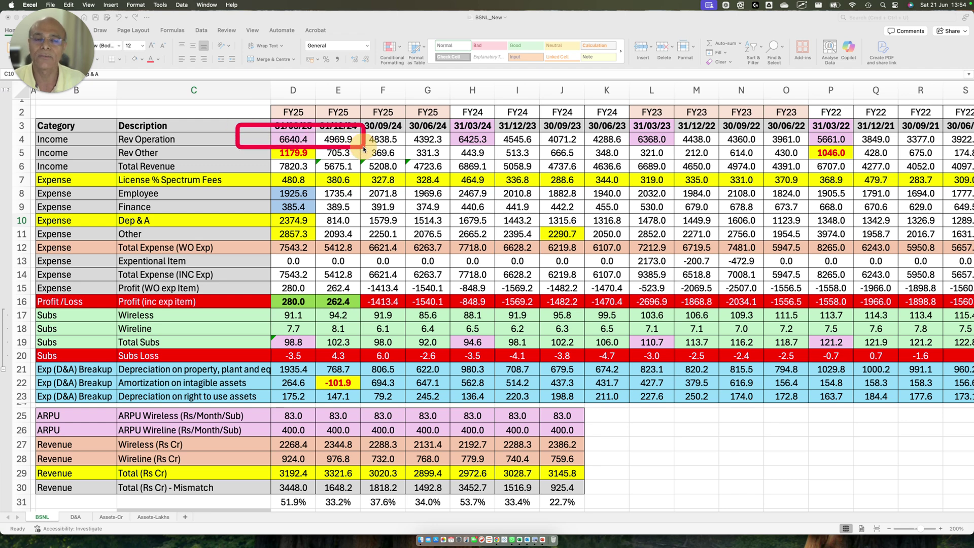
left_click_drag(310, 127, 362, 148)
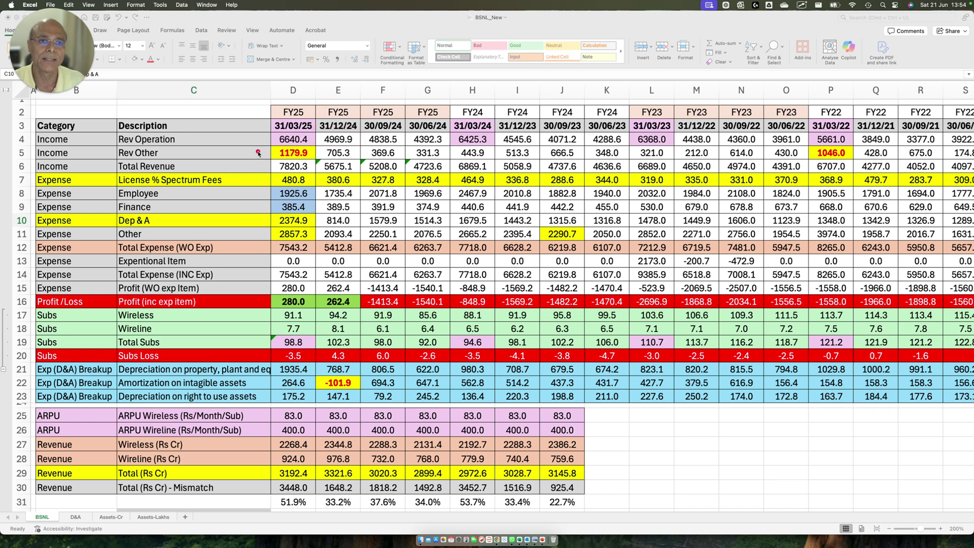
mouse_move(255, 142)
left_mouse_down()
mouse_move(305, 163)
mouse_move(363, 164)
left_mouse_up()
mouse_move(174, 131)
left_mouse_down()
mouse_move(465, 157)
mouse_move(543, 153)
left_mouse_up()
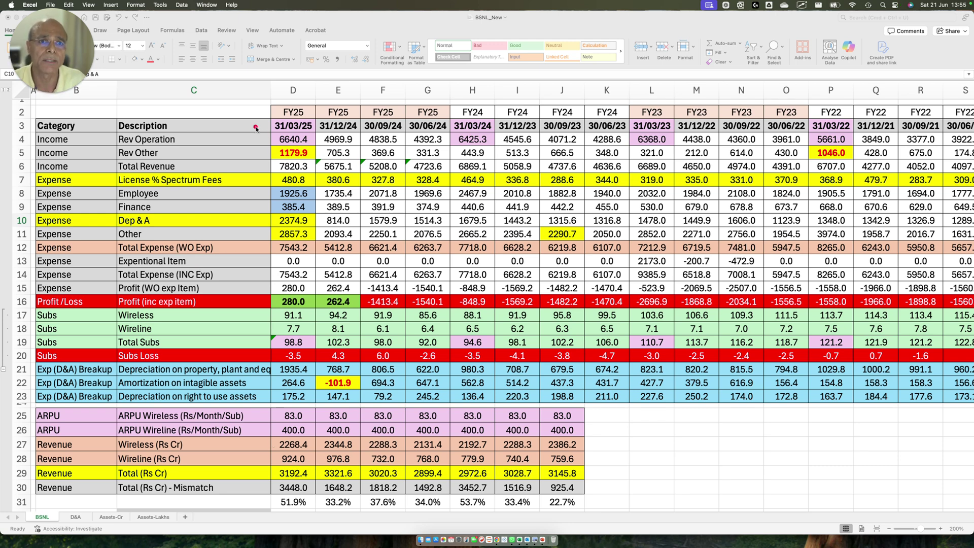
left_click_drag(256, 128, 429, 131)
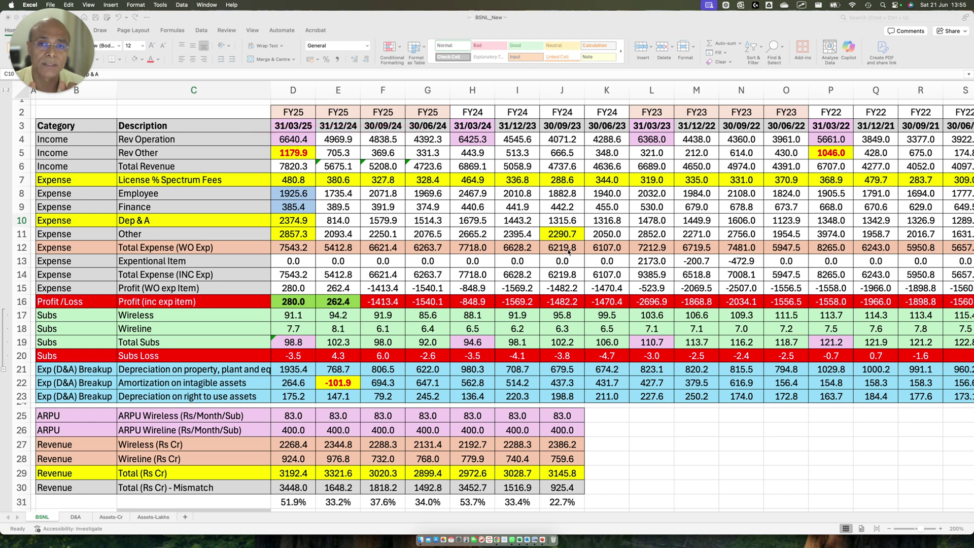
Check the sheet's wireless ARPU row against the BSNL/MTNL blended ARPU in Table 2.2 of the QPIR-Dec-24 PDF in Chrome.
left_click(307, 431)
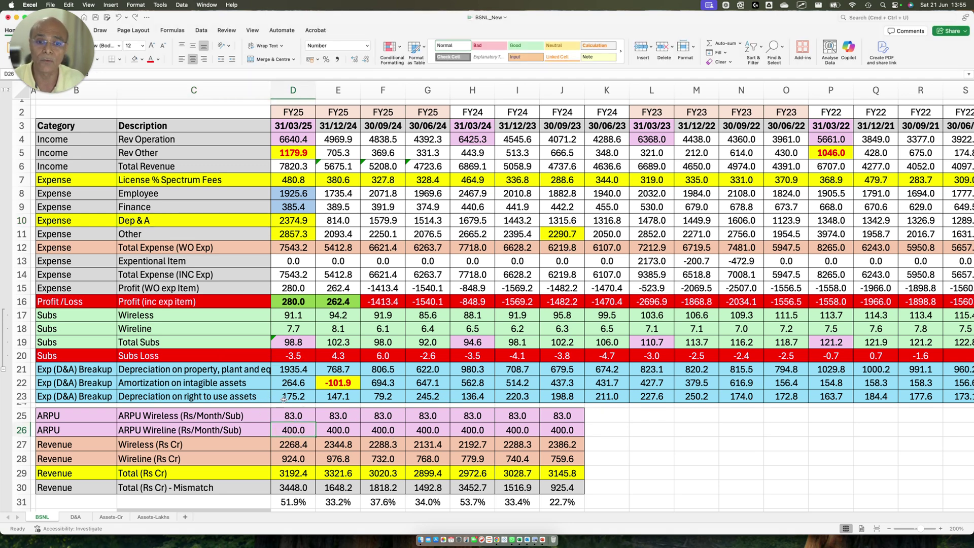
mouse_move(37, 406)
left_mouse_down()
mouse_move(61, 420)
mouse_move(477, 429)
left_mouse_up()
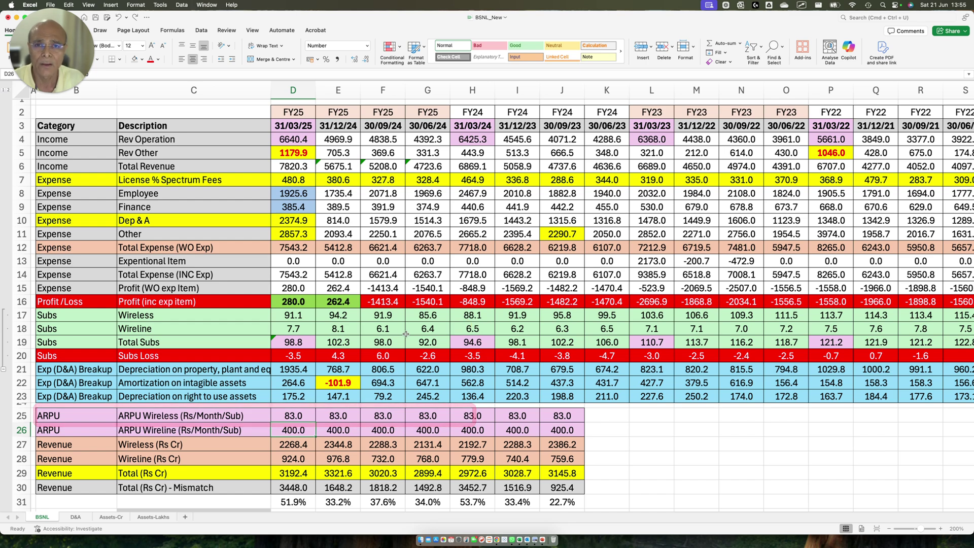
key("ctrl+Up")
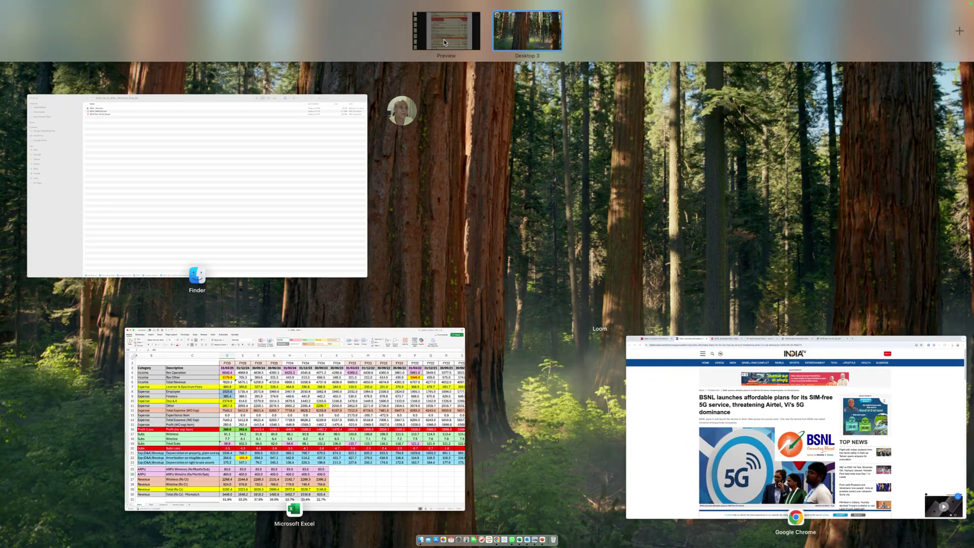
left_click(446, 30)
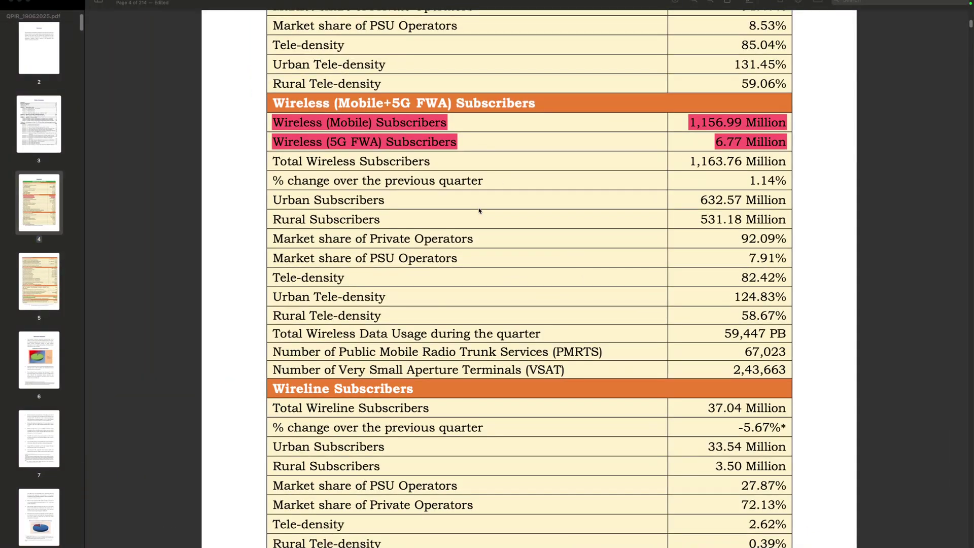
key("ctrl+Up")
left_click(558, 355)
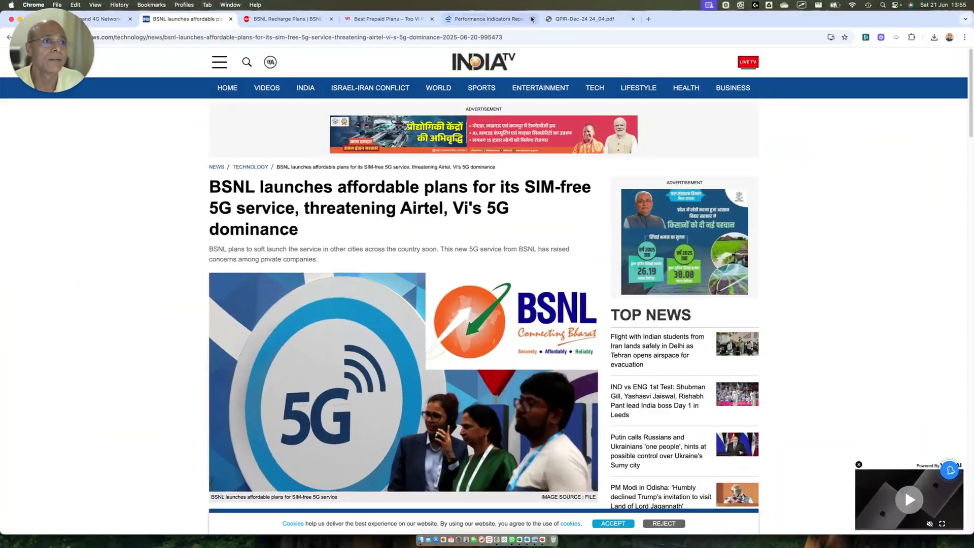
left_click(581, 19)
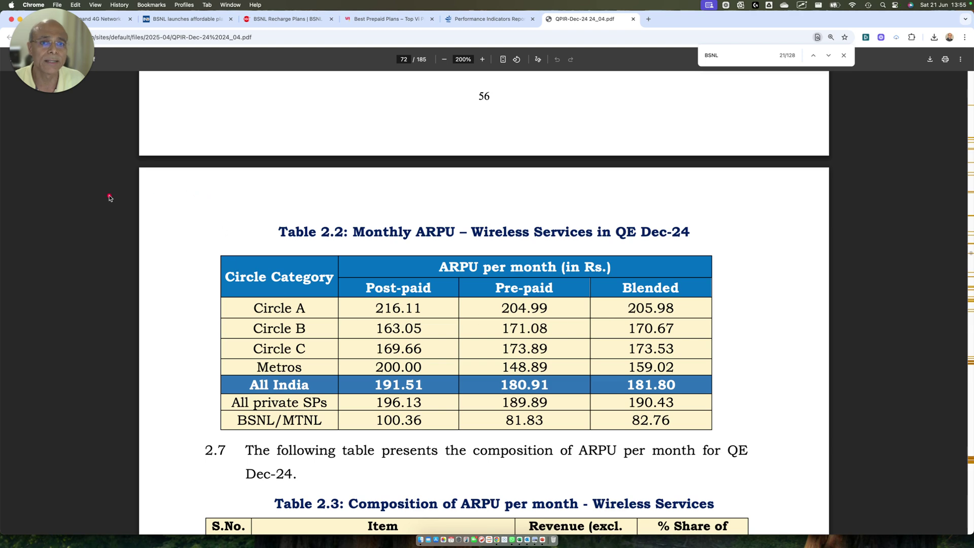
mouse_move(108, 197)
left_mouse_down()
mouse_move(425, 325)
mouse_move(807, 439)
mouse_move(839, 461)
left_mouse_up()
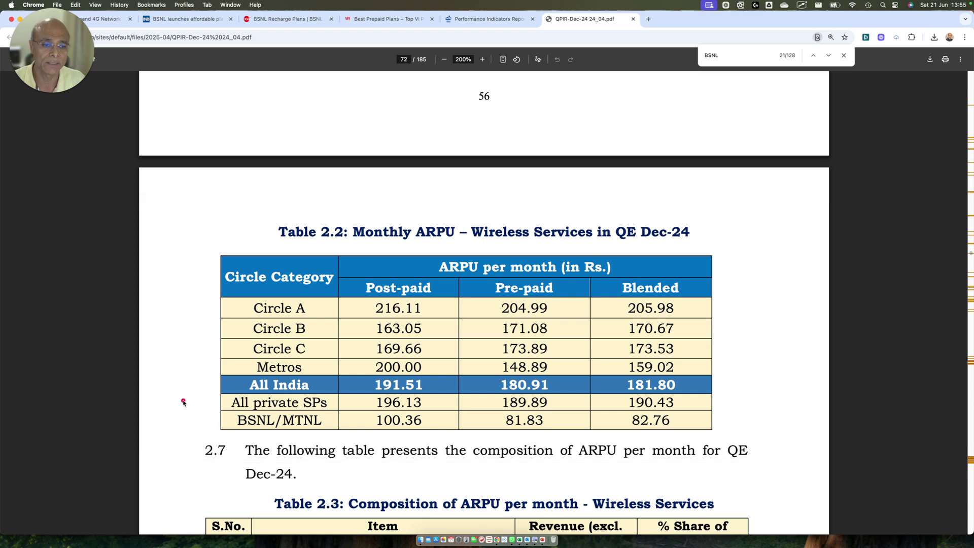
left_click_drag(183, 402, 322, 436)
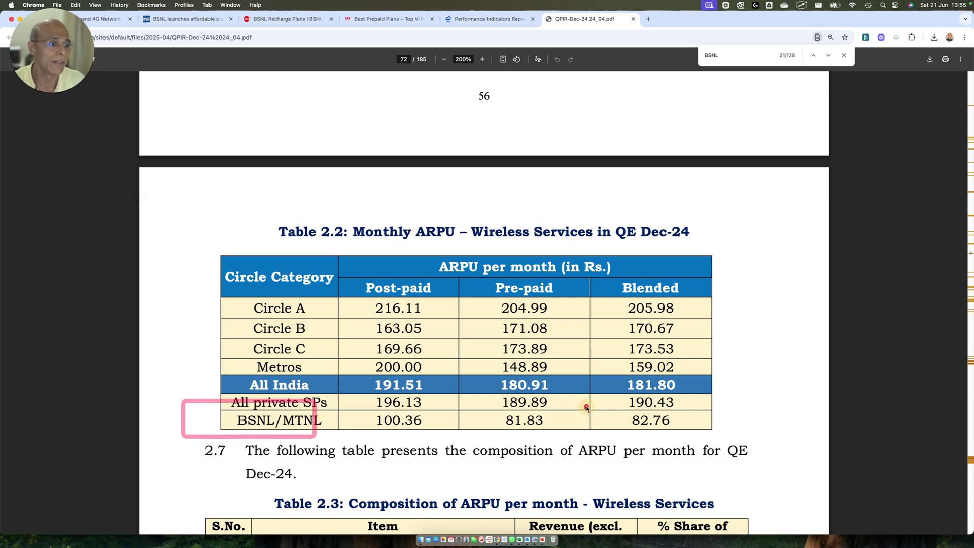
left_click_drag(587, 408, 709, 435)
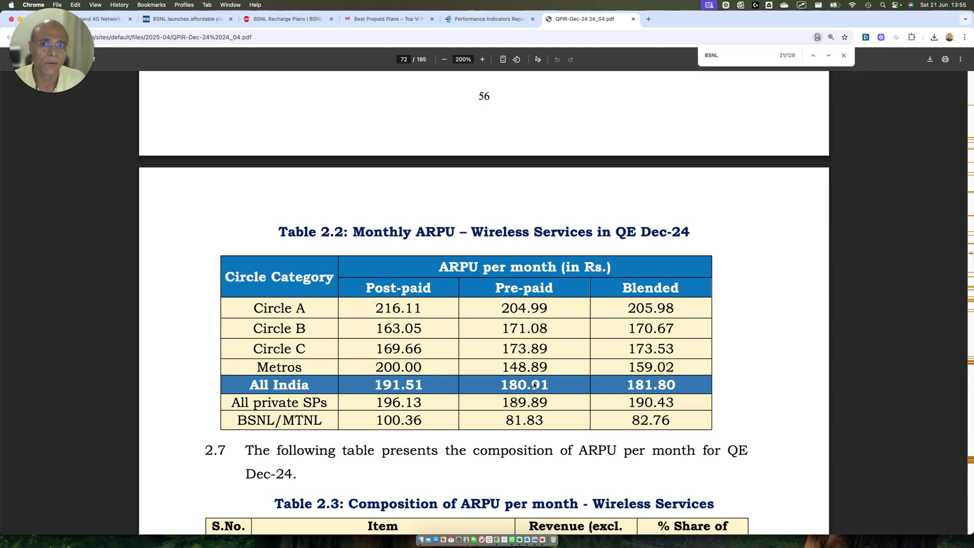
Back in the Excel workbook, set the ARPU Wireline value in D26 to 500 and fill it across to J26.
key("ctrl+Up")
left_click(776, 413)
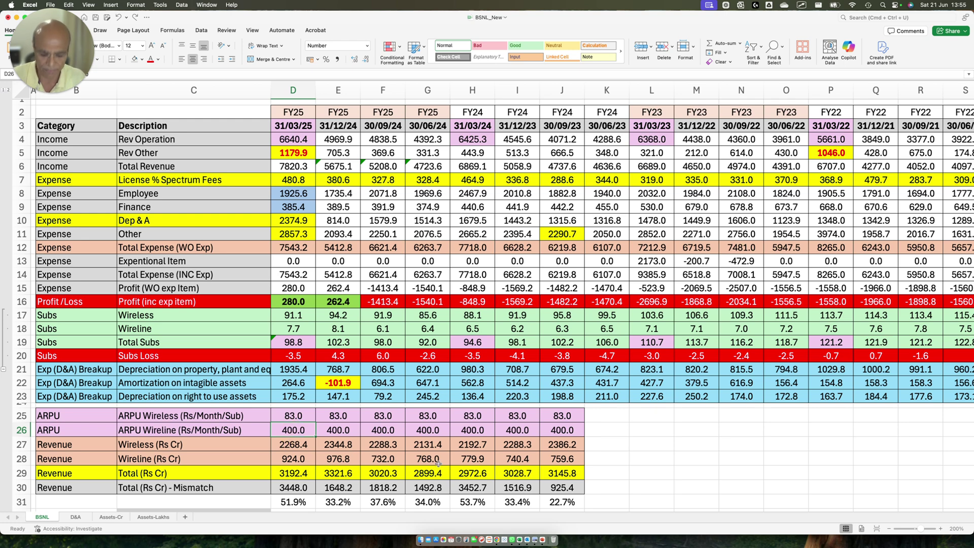
type("500")
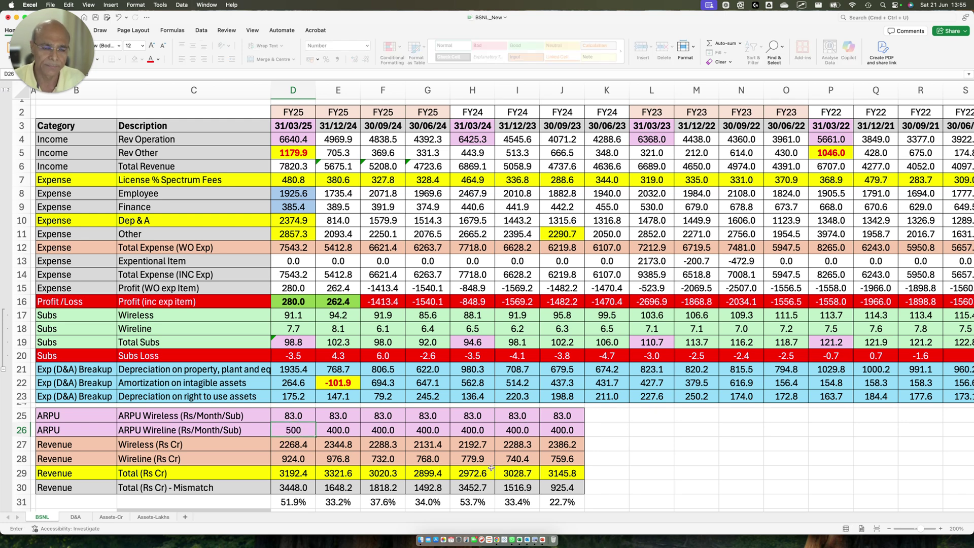
key("Return")
left_click(303, 430)
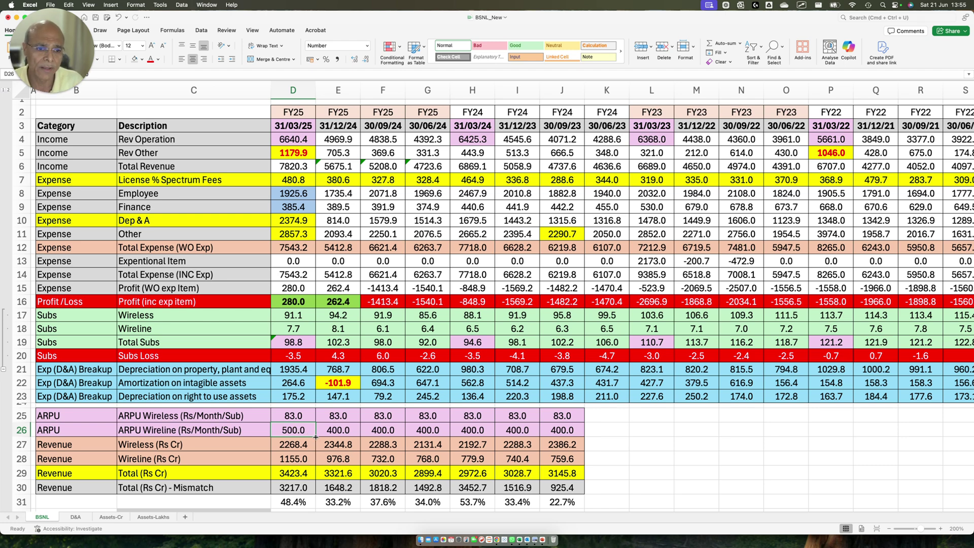
left_click_drag(315, 437, 574, 441)
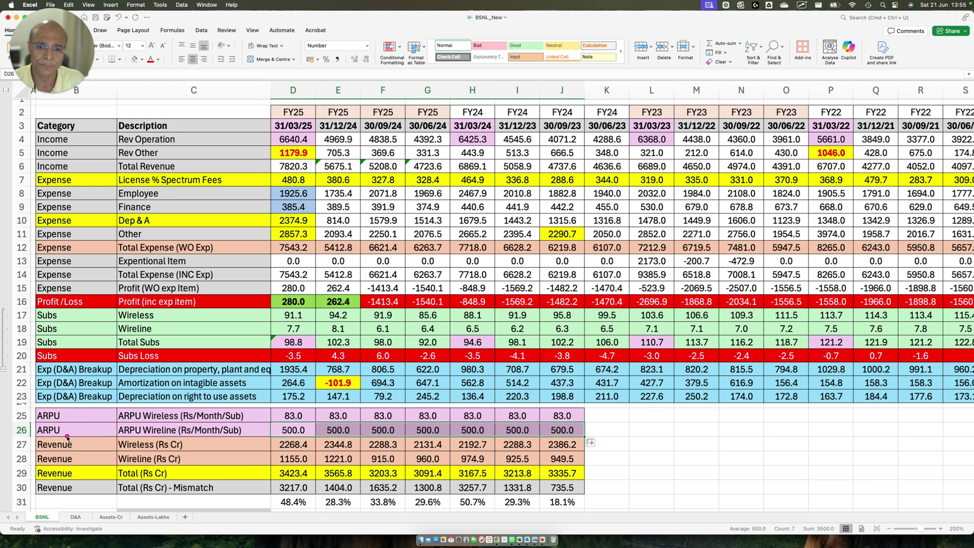
Examine the 31/03/25 wireless ARPU and wireless subscriber values behind the Wireless (Rs Cr) revenue row.
left_click_drag(93, 439, 206, 450)
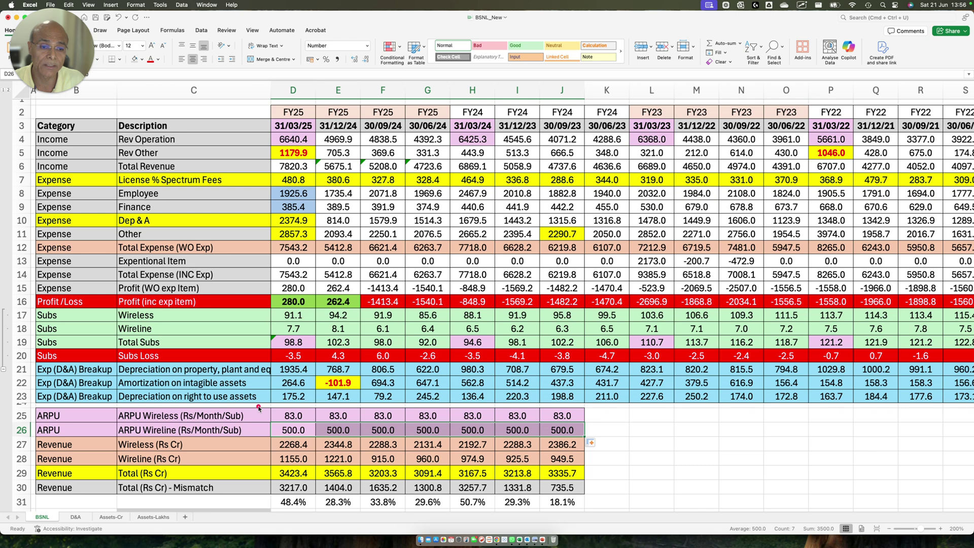
left_click_drag(257, 405, 326, 426)
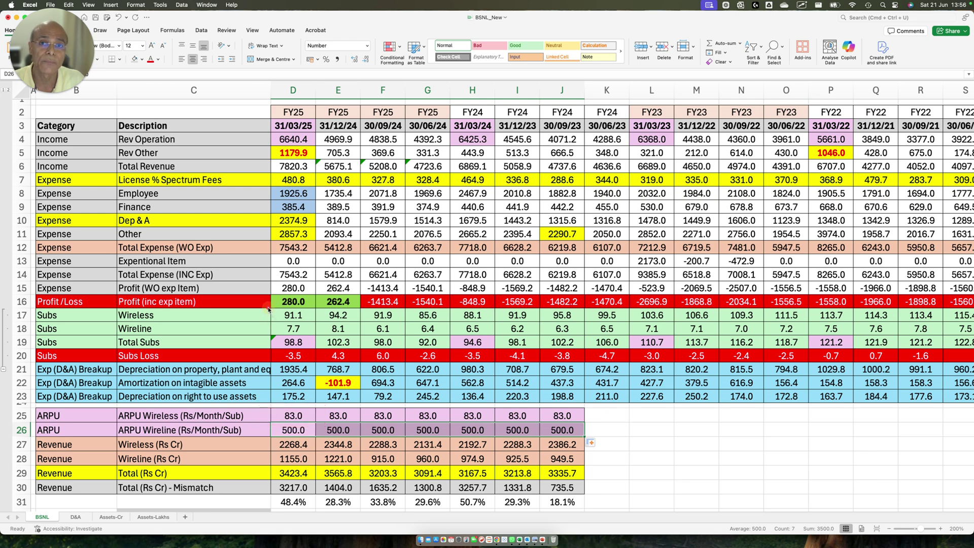
left_click_drag(268, 308, 319, 324)
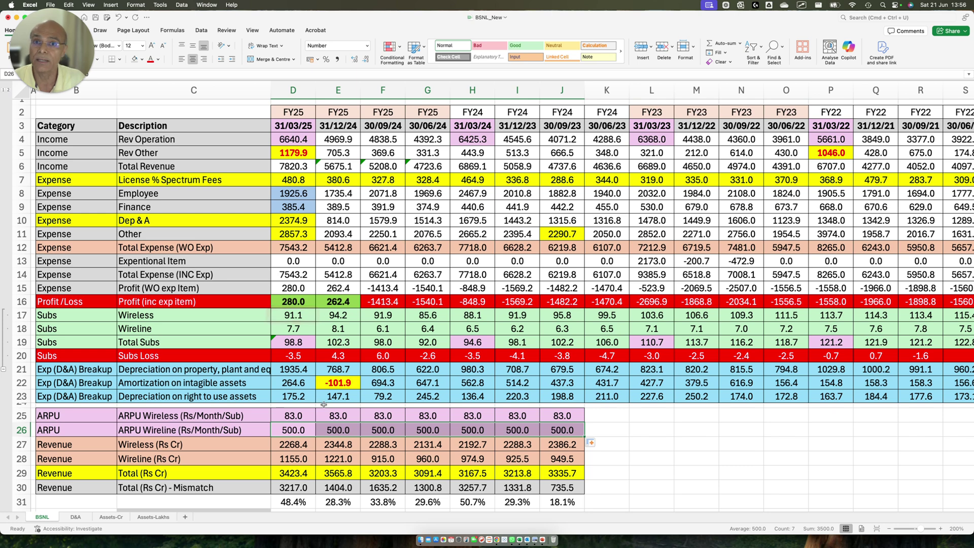
Inspect the formula behind the 31/03/25 Wireless (Rs Cr) revenue in D27, leaving the formula unedited.
left_click(294, 417)
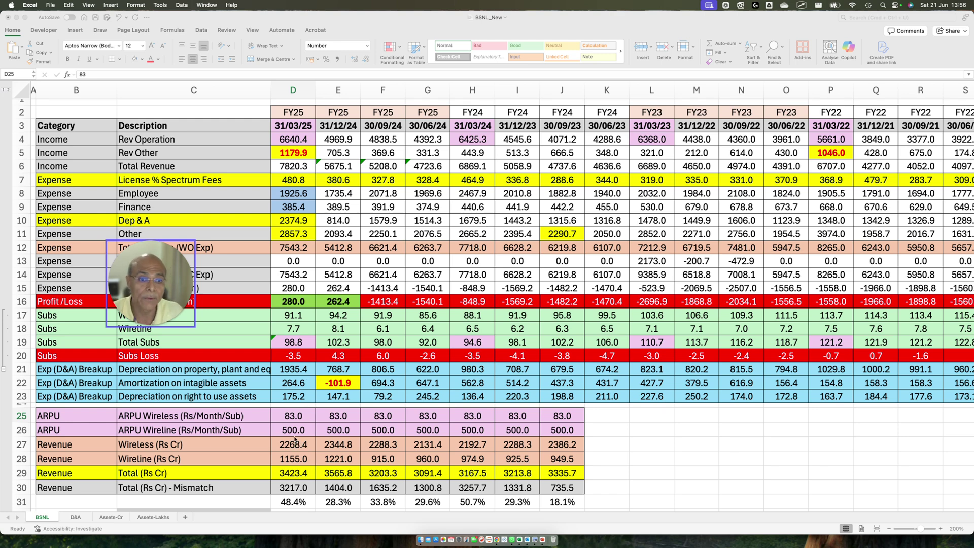
left_click(294, 426)
left_click(293, 445)
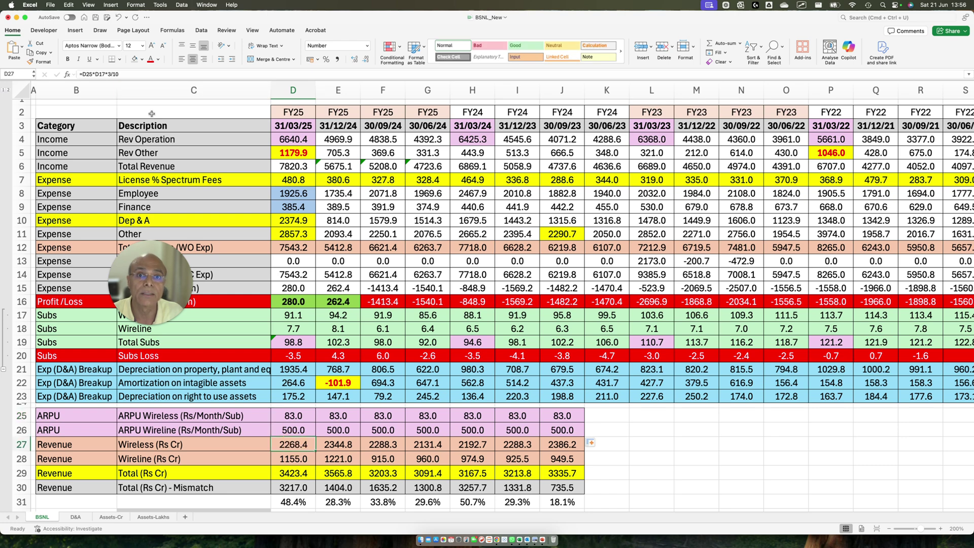
left_click(90, 75)
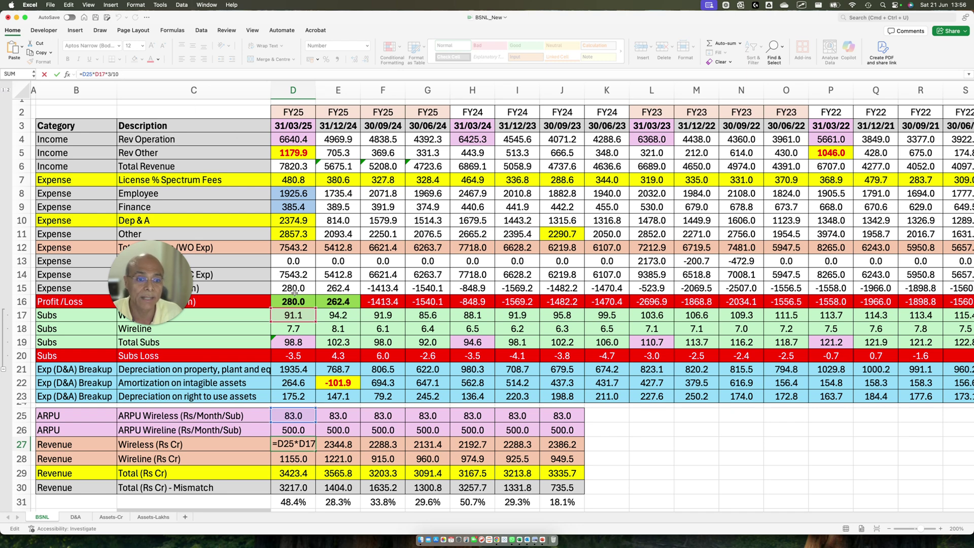
key("Escape")
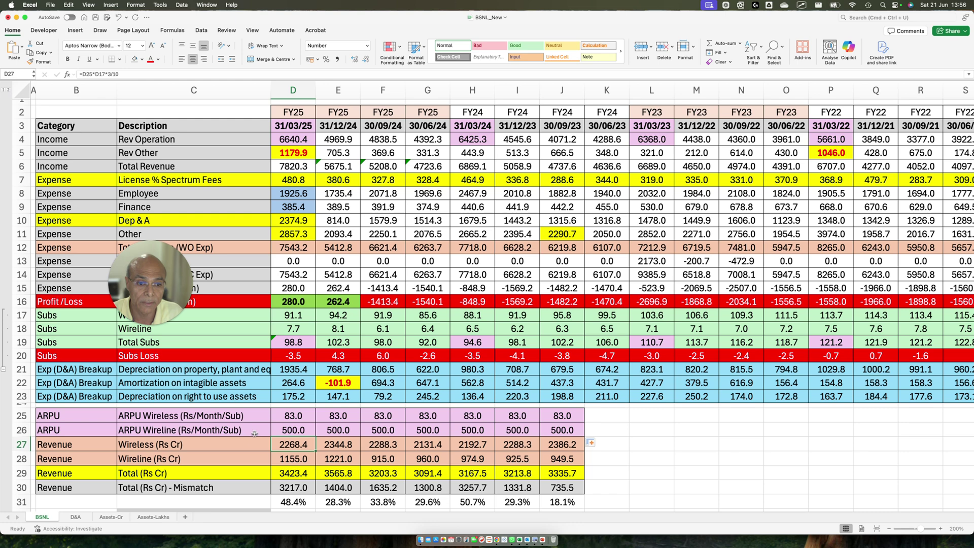
Review the Wireless (Rs Cr) revenue row across the quarters against the wireless subscriber and wireless ARPU rows.
left_click_drag(256, 435, 314, 458)
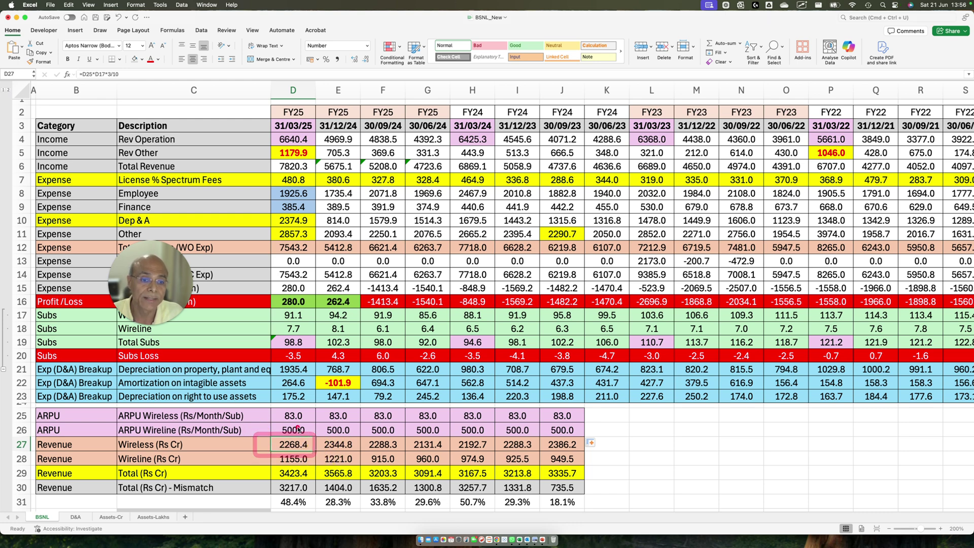
left_click_drag(307, 434, 370, 456)
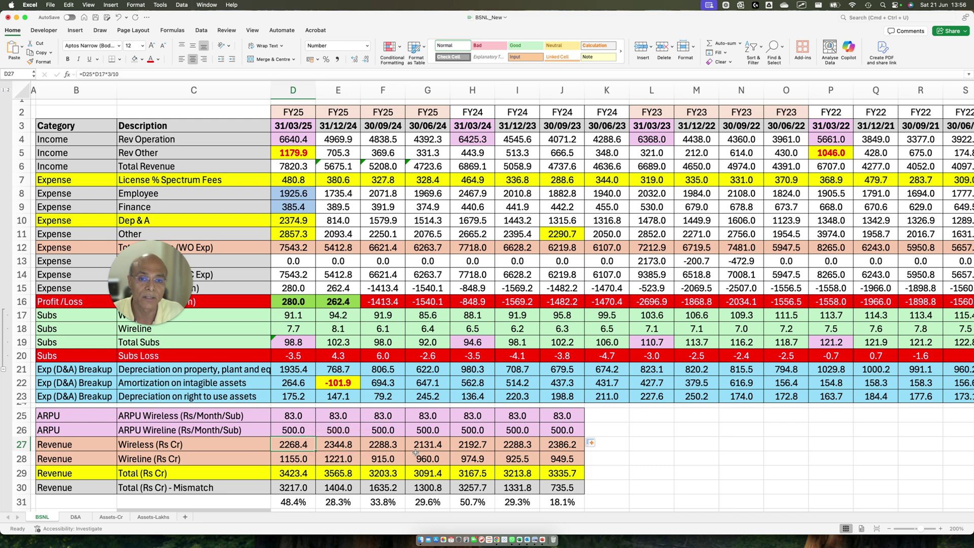
left_click_drag(363, 435, 409, 458)
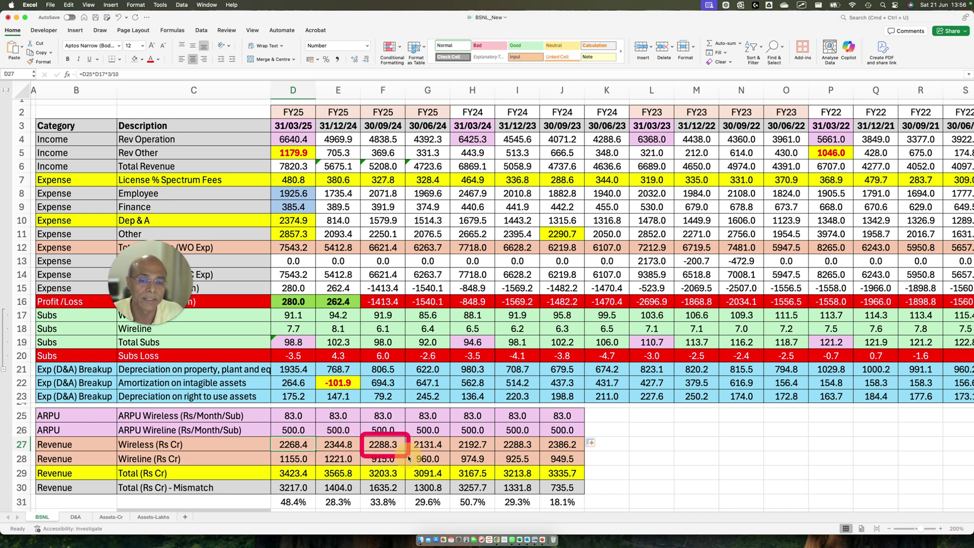
mouse_move(251, 428)
left_mouse_down()
mouse_move(385, 447)
mouse_move(594, 452)
left_mouse_up()
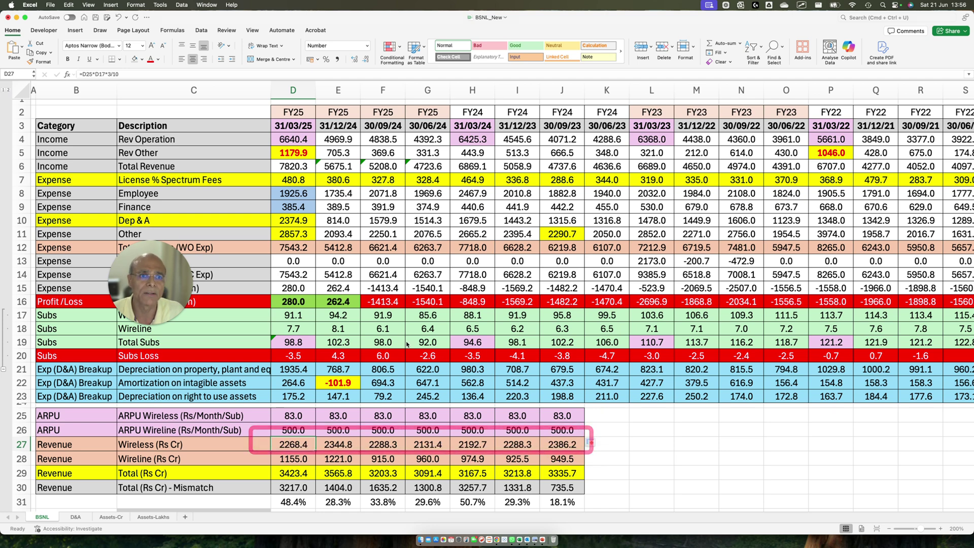
left_click_drag(273, 302, 566, 321)
mouse_move(264, 405)
left_mouse_down()
mouse_move(307, 422)
mouse_move(585, 422)
left_mouse_up()
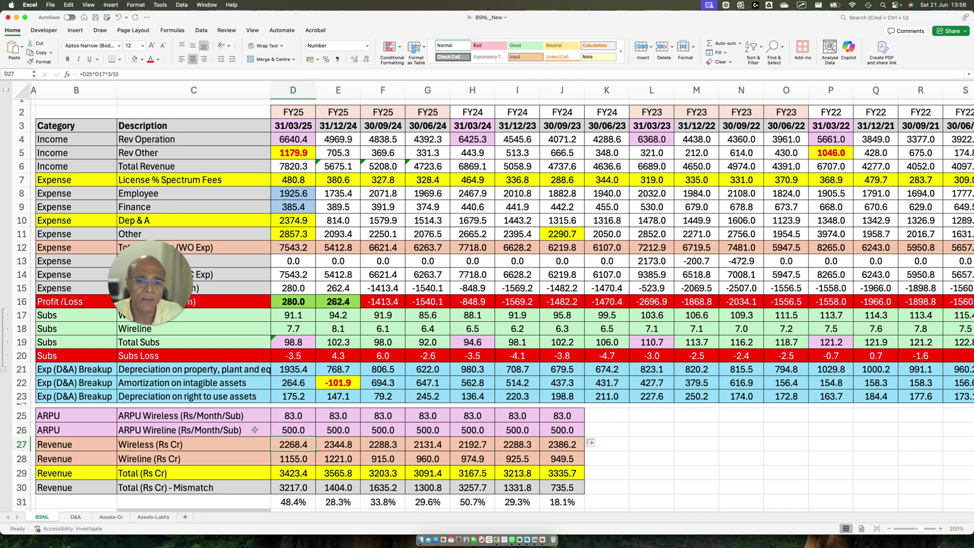
Review the Wireline (Rs Cr) revenue row against the wireline ARPU and wireline subscriber rows, comparing individual quarters.
left_click_drag(248, 421, 627, 437)
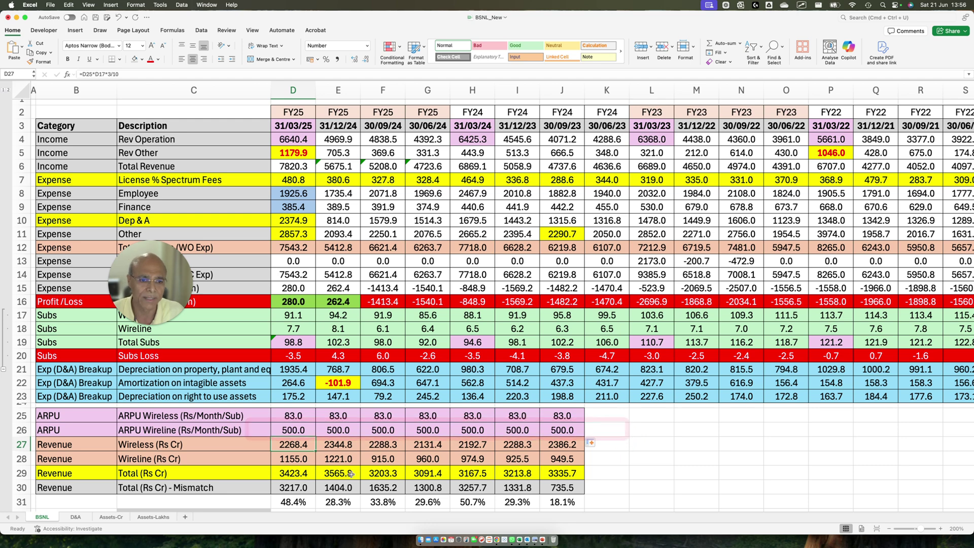
mouse_move(267, 315)
left_mouse_down()
mouse_move(435, 336)
mouse_move(563, 337)
left_mouse_up()
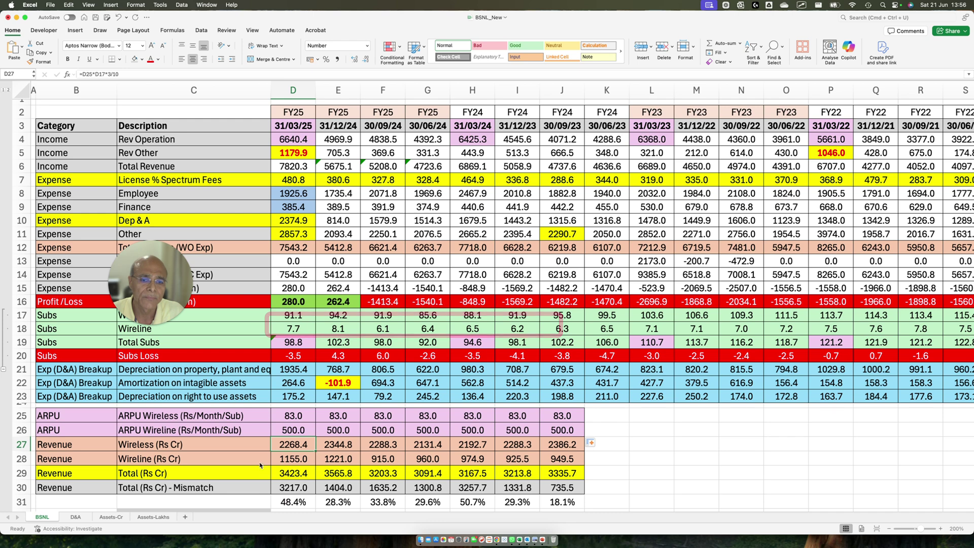
mouse_move(255, 447)
left_mouse_down()
mouse_move(262, 459)
mouse_move(364, 467)
mouse_move(601, 469)
left_mouse_up()
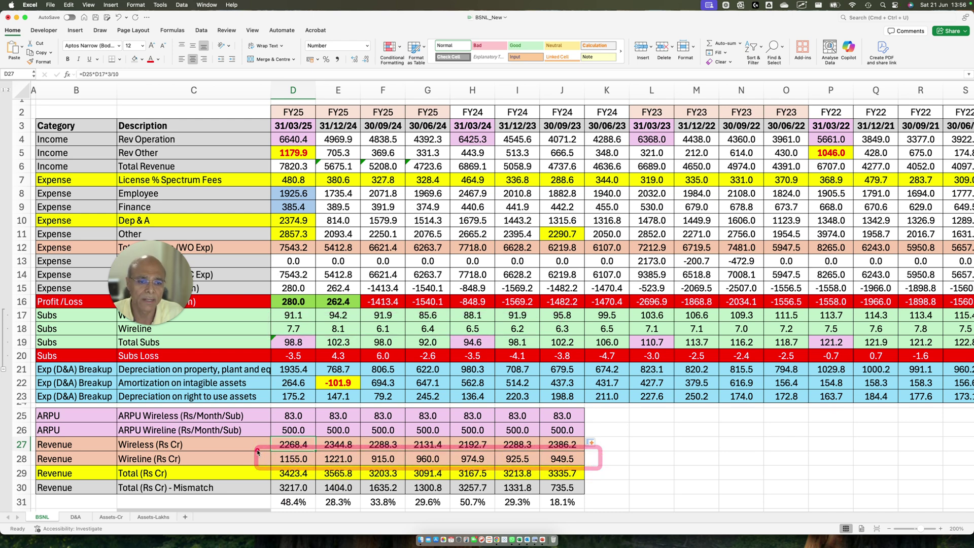
left_click_drag(255, 448, 318, 470)
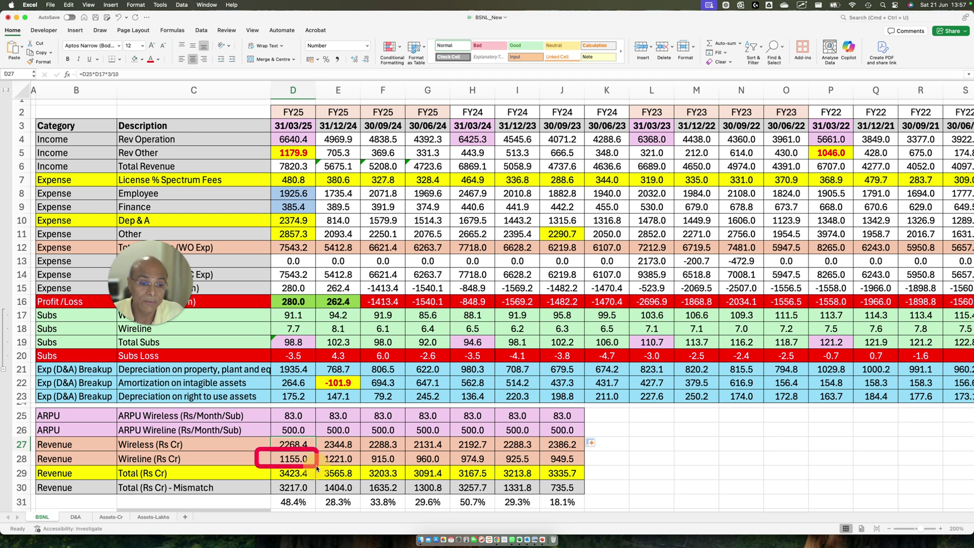
mouse_move(312, 440)
left_mouse_down()
mouse_move(365, 466)
mouse_move(414, 454)
mouse_move(458, 469)
mouse_move(501, 468)
left_mouse_up()
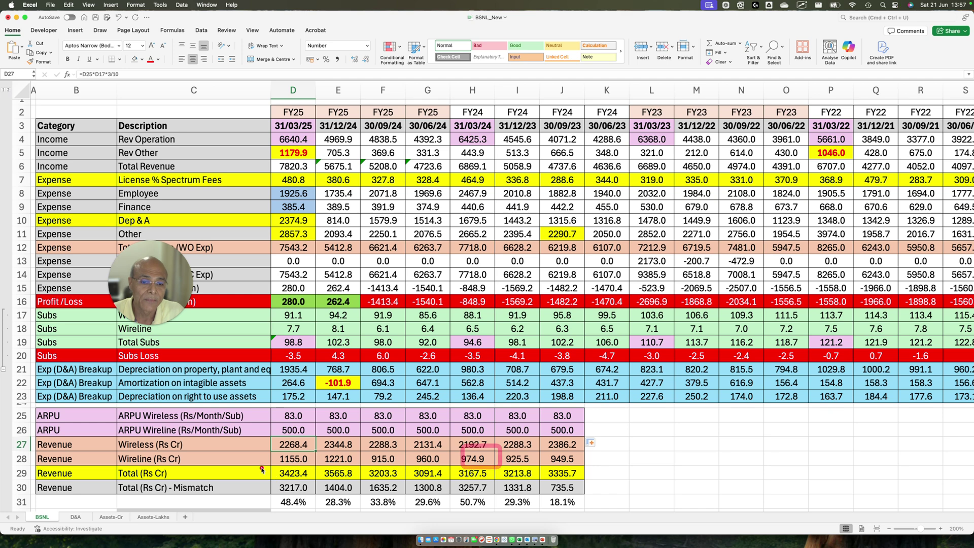
Compare the estimated Total (Rs Cr) revenue row with the reported Rev Operation row across the quarters.
mouse_move(262, 469)
left_mouse_down()
mouse_move(356, 481)
mouse_move(595, 482)
left_mouse_up()
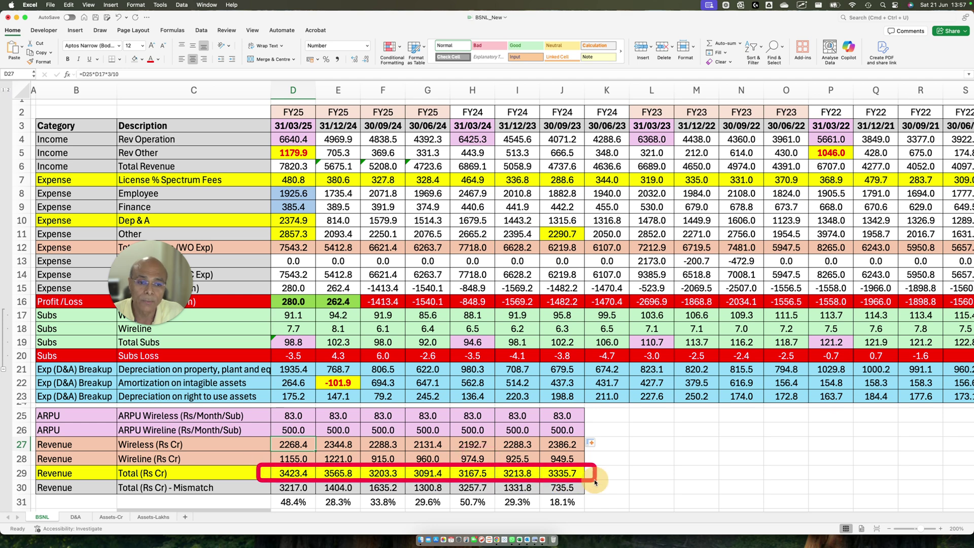
scroll(220, 463, "down", 1)
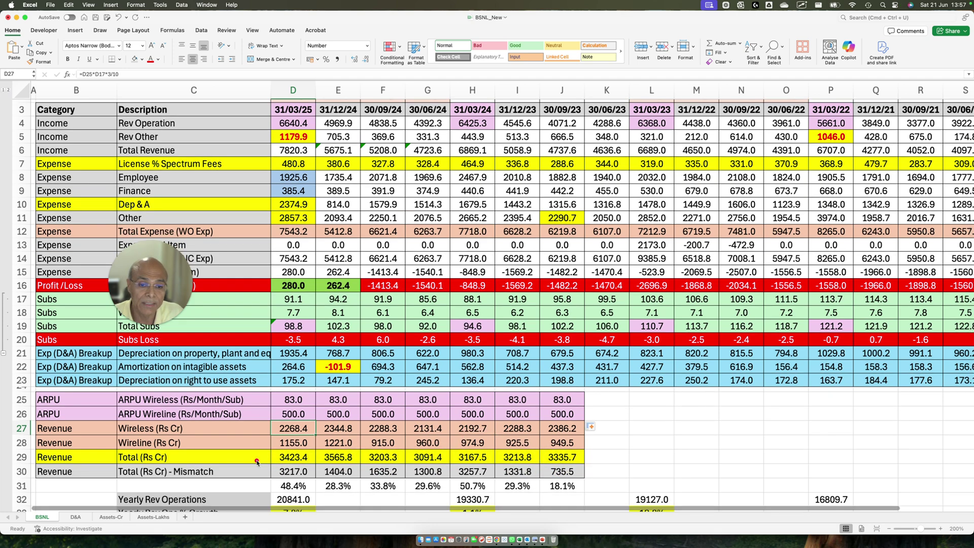
scroll(239, 139, "up", 1)
left_click_drag(221, 130, 532, 141)
left_click_drag(250, 431, 489, 432)
left_click_drag(228, 455, 381, 458)
Examine the Total (Rs Cr) - Mismatch row quarter by quarter, along with the percentages beneath it.
scroll(337, 372, "down", 2)
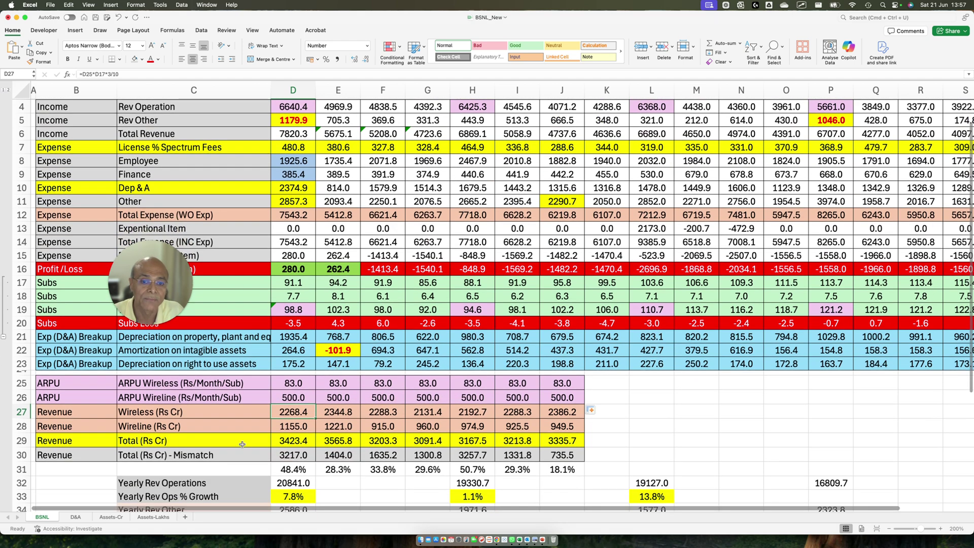
left_click_drag(244, 449, 530, 449)
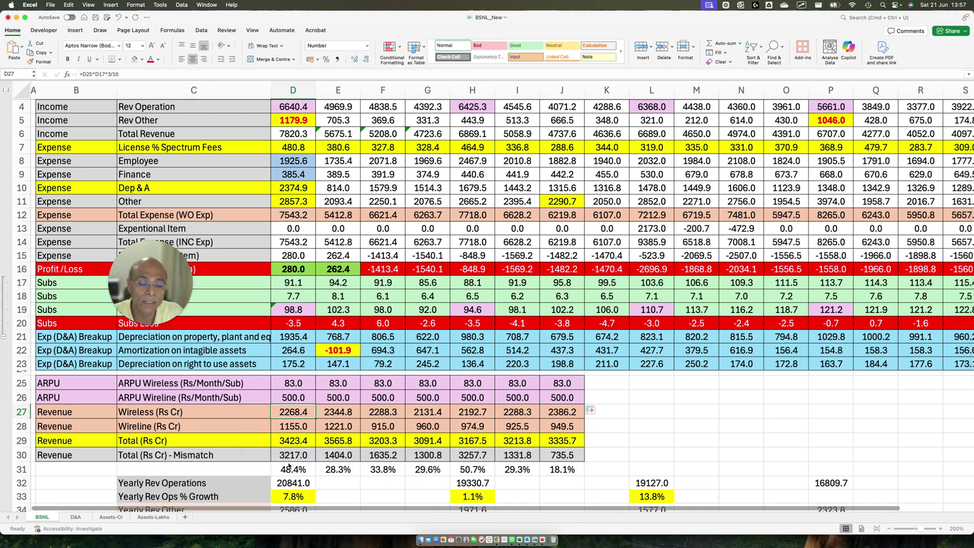
mouse_move(311, 450)
left_mouse_down()
mouse_move(363, 464)
mouse_move(403, 460)
left_mouse_up()
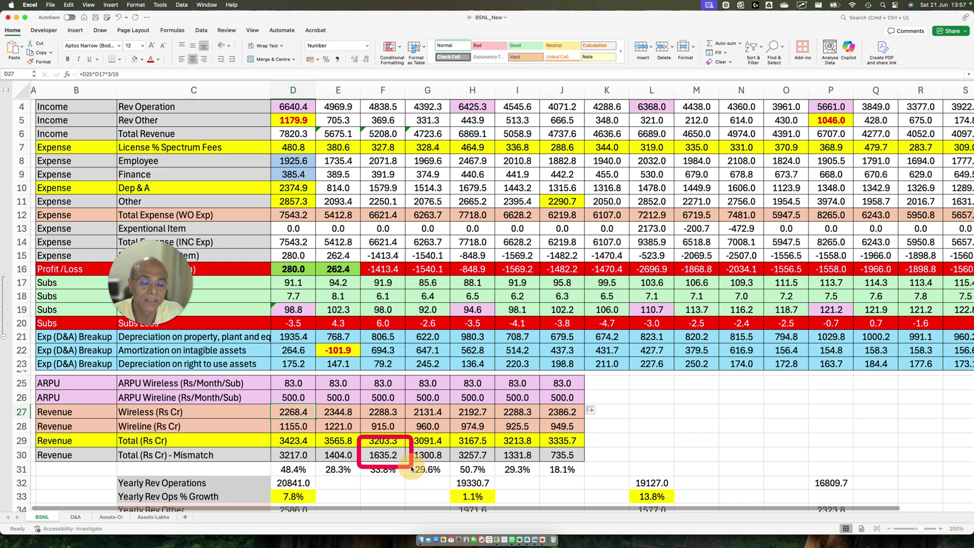
scroll(309, 458, "down", 1)
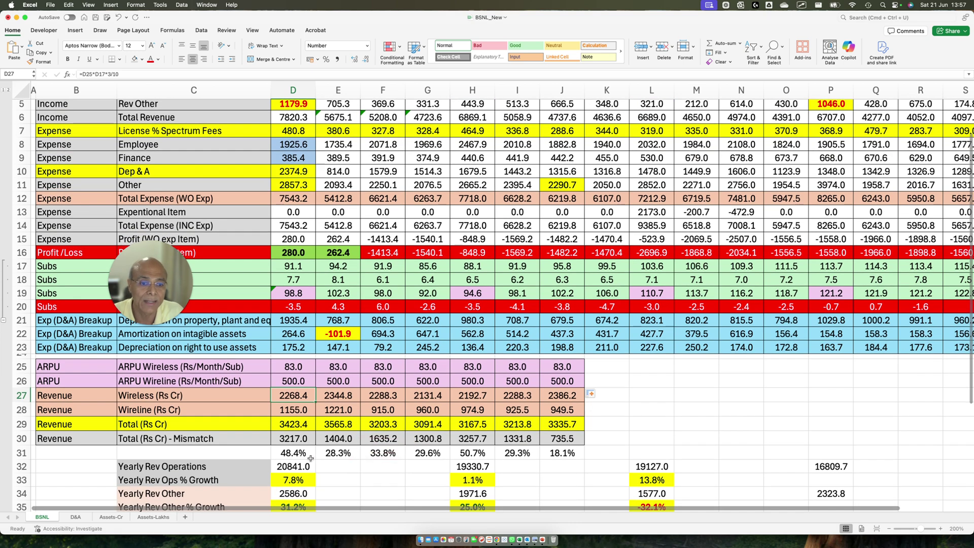
mouse_move(255, 443)
left_mouse_down()
mouse_move(259, 457)
mouse_move(293, 462)
mouse_move(562, 457)
mouse_move(555, 440)
left_mouse_up()
scroll(357, 427, "up", 3)
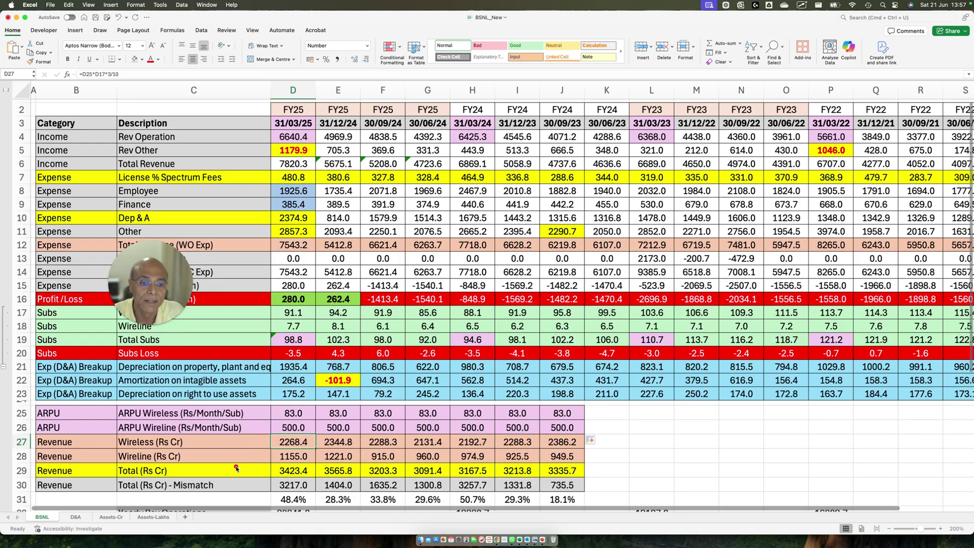
Compare the mismatch percentages in row 31 with the Profit (inc exp item) figures for the 31/03/25 and 31/12/24 quarters.
scroll(298, 474, "down", 2)
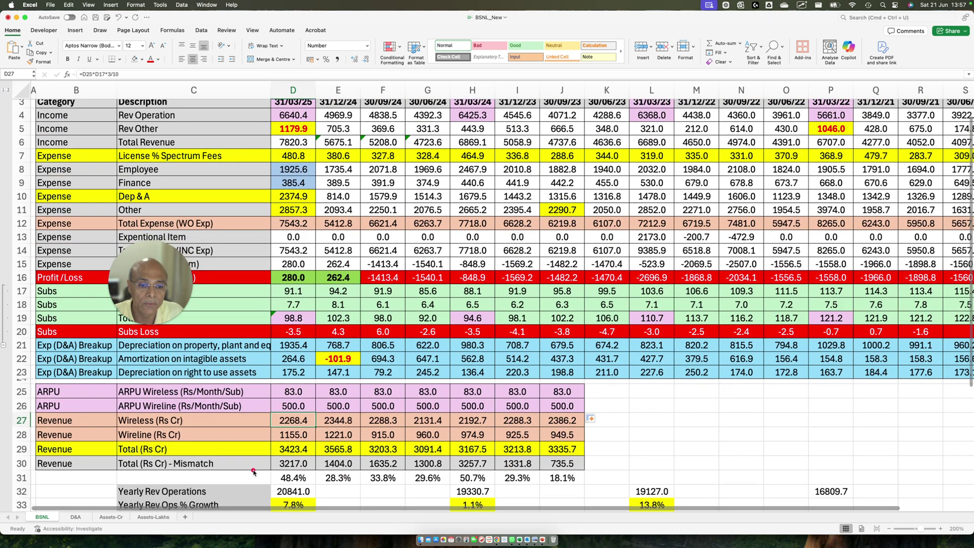
left_click_drag(254, 471, 325, 487)
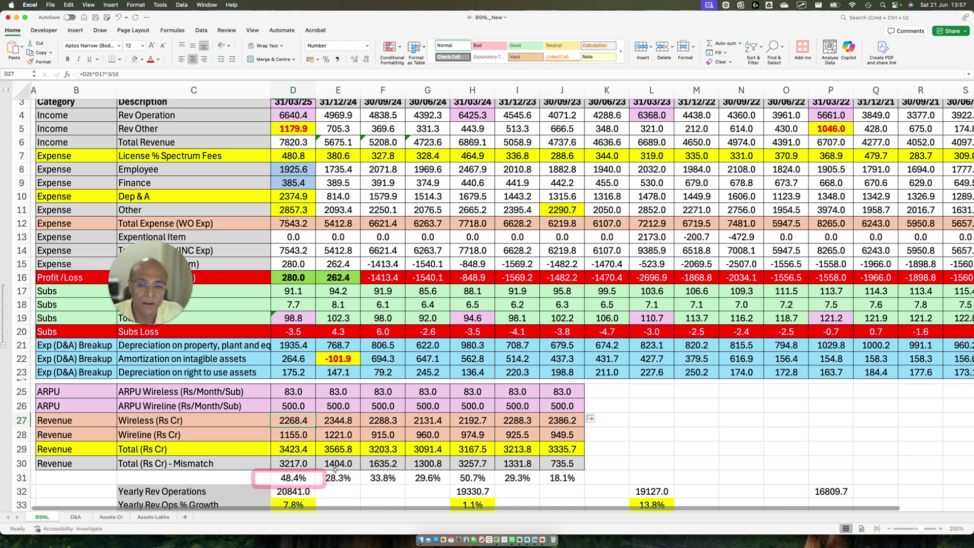
left_click_drag(266, 266, 361, 293)
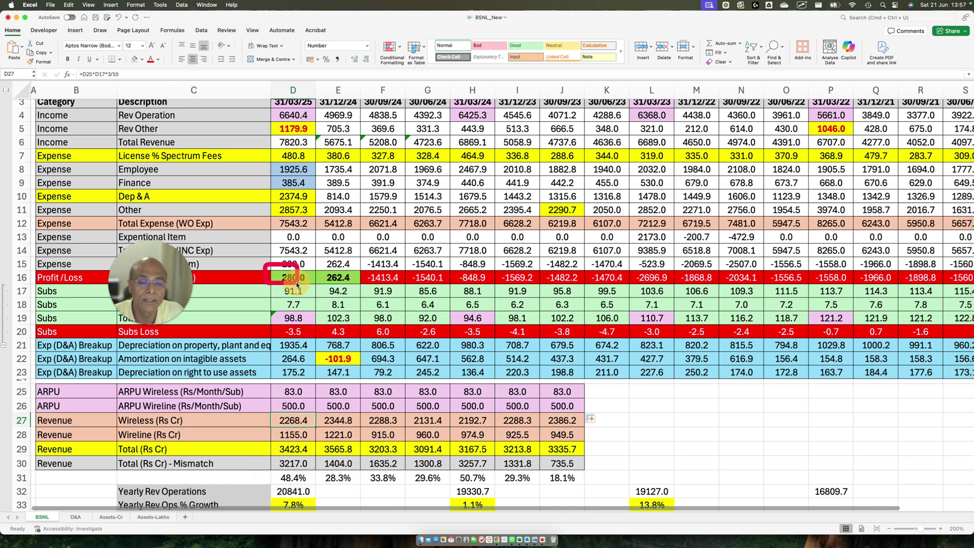
left_click_drag(264, 264, 304, 288)
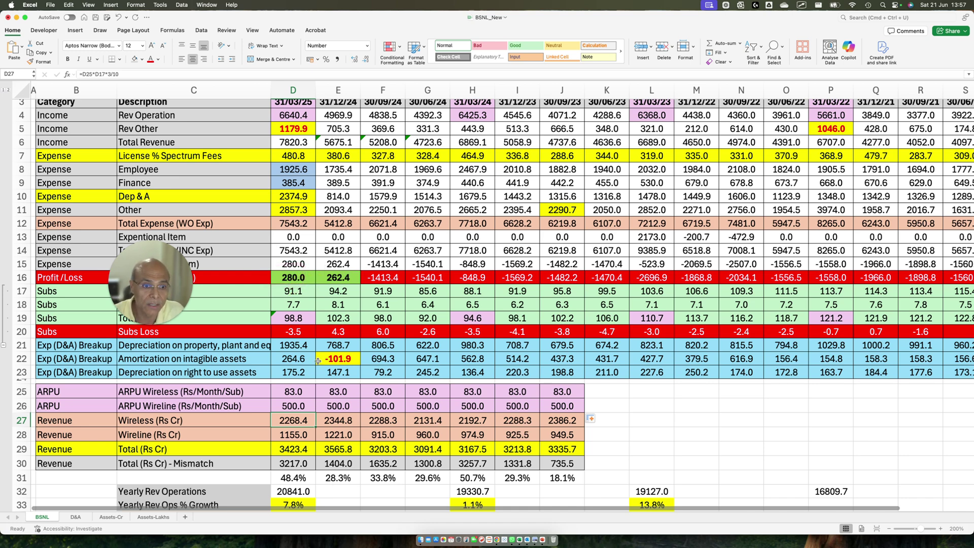
mouse_move(321, 478)
left_mouse_down()
mouse_move(318, 486)
mouse_move(319, 474)
left_mouse_up()
left_click_drag(325, 261, 365, 288)
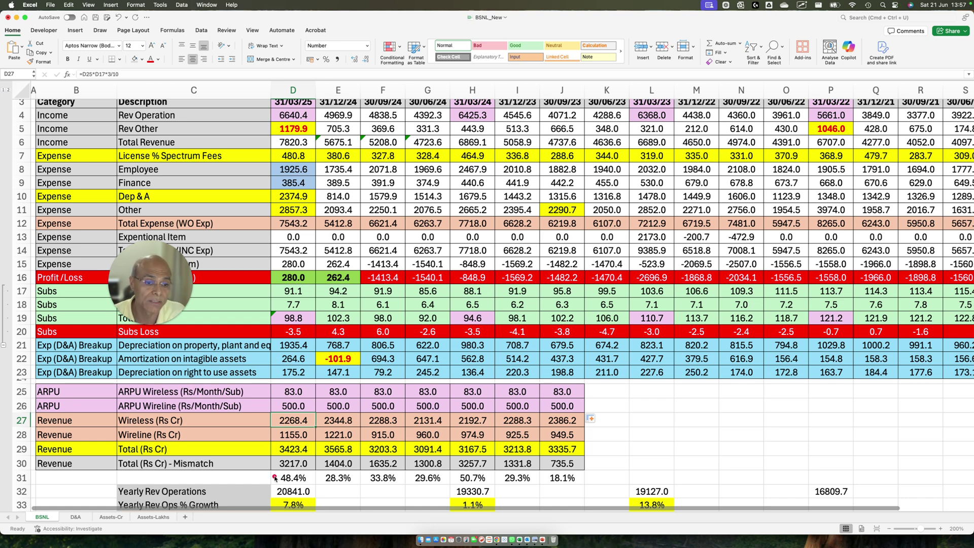
Compare the mismatch amounts and percentages across all quarters from 31/03/25 back to 30/09/23.
mouse_move(271, 478)
left_mouse_down()
mouse_move(299, 466)
mouse_move(548, 466)
mouse_move(596, 487)
left_mouse_up()
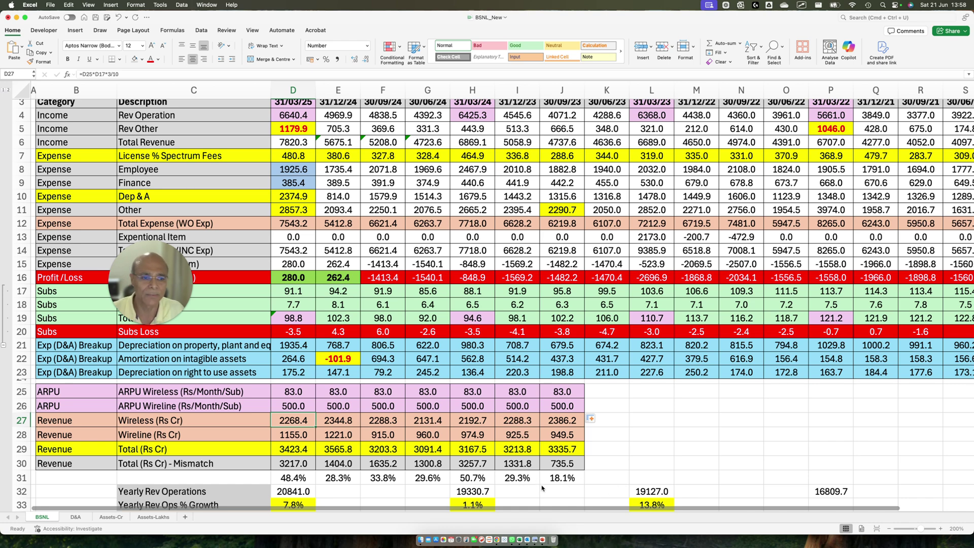
left_click_drag(541, 456, 591, 486)
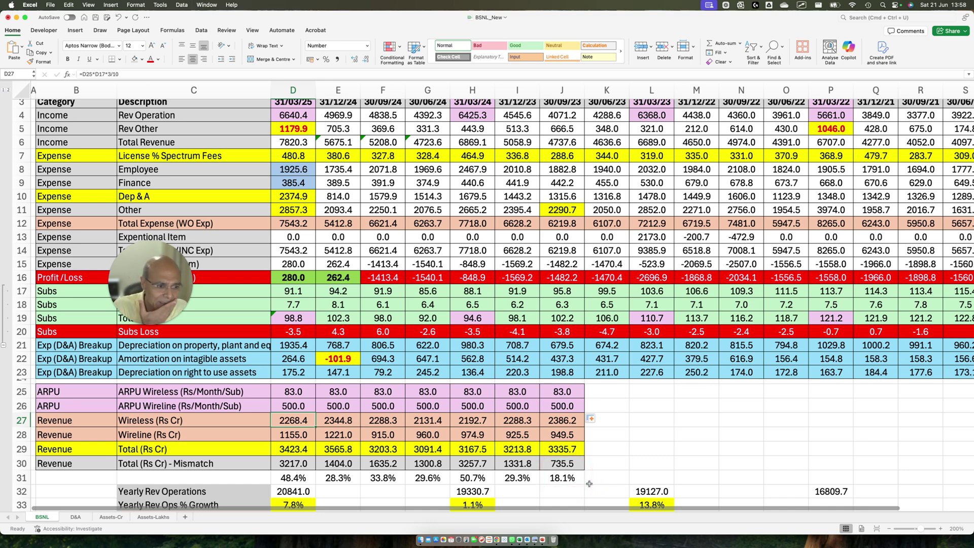
left_click_drag(544, 380, 602, 477)
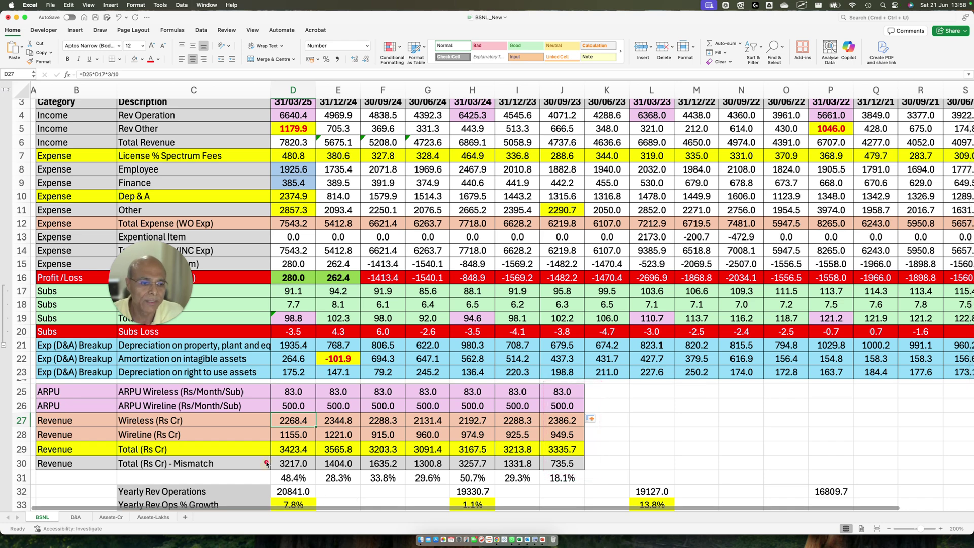
left_click_drag(264, 459, 542, 489)
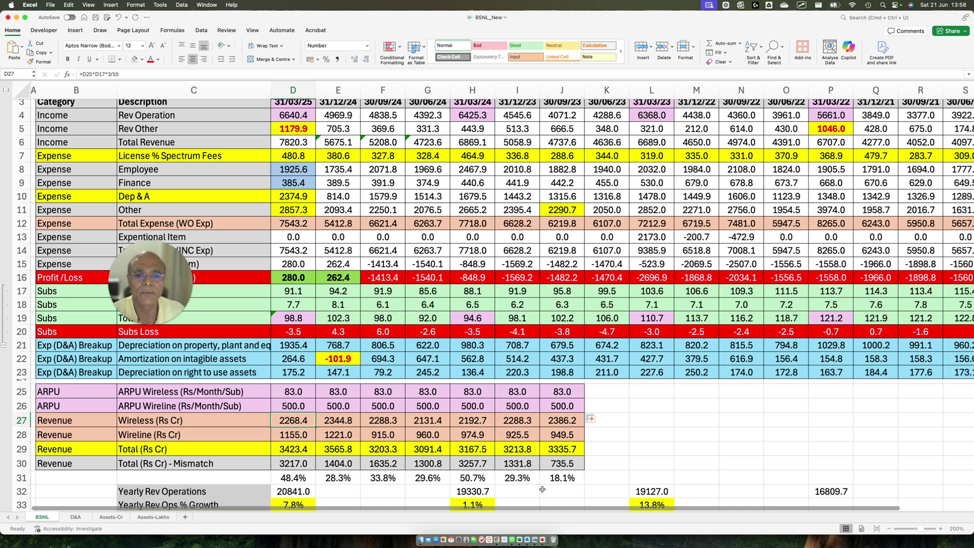
left_click_drag(157, 299, 56, 61)
mouse_move(223, 457)
left_mouse_down()
mouse_move(263, 479)
mouse_move(681, 506)
left_mouse_up()
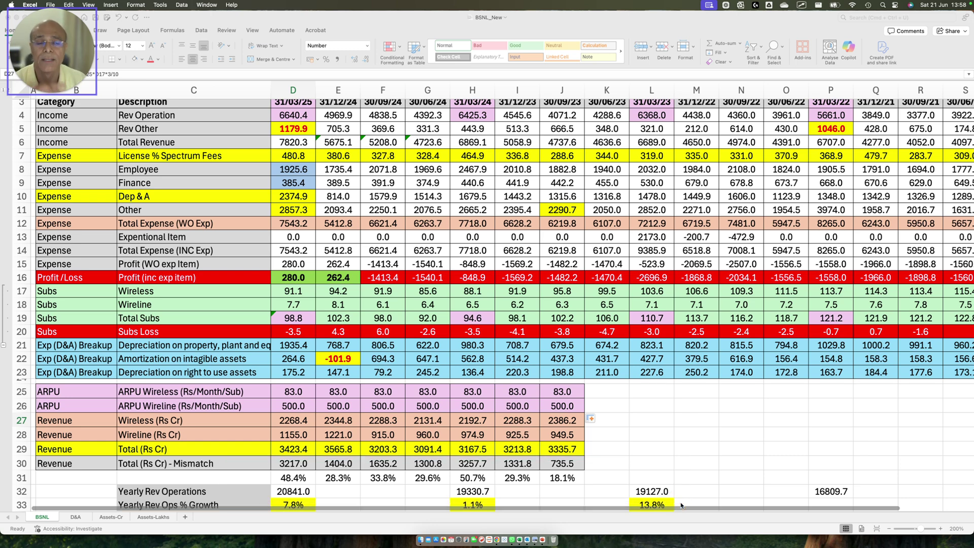
Review the Rev Operation, wireless and wireline subscriber, ARPU and estimated revenue rows across the recent quarters.
scroll(856, 409, "up", 1)
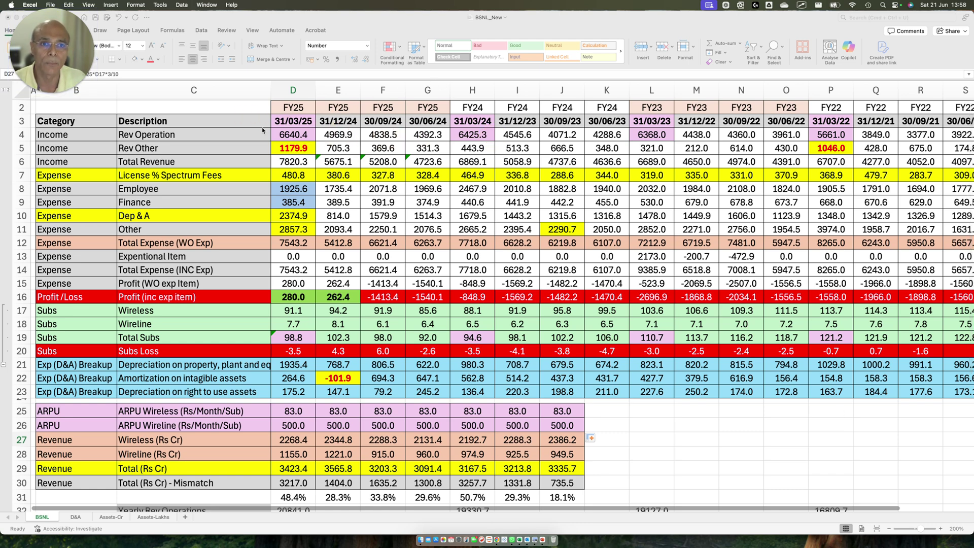
mouse_move(247, 120)
left_mouse_down()
mouse_move(289, 143)
mouse_move(550, 145)
left_mouse_up()
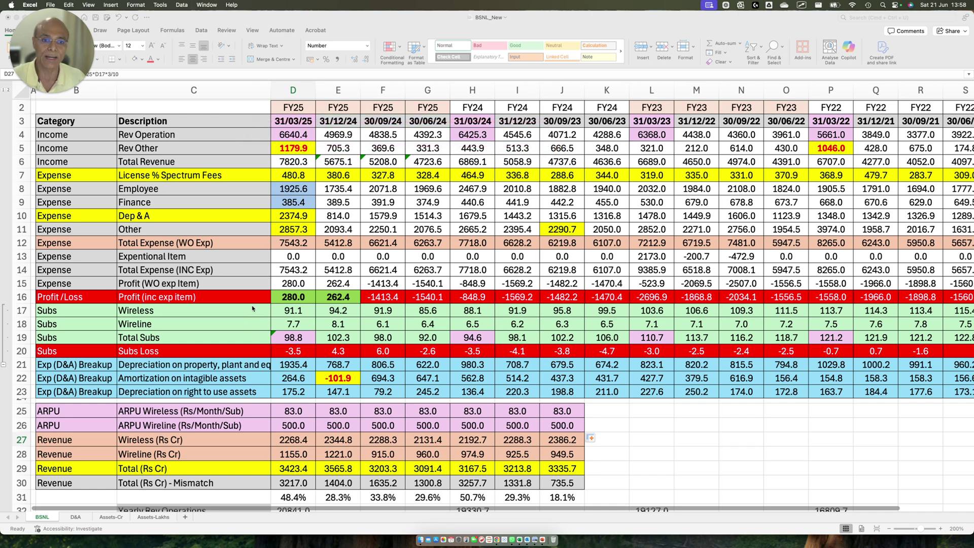
left_click_drag(246, 303, 316, 323)
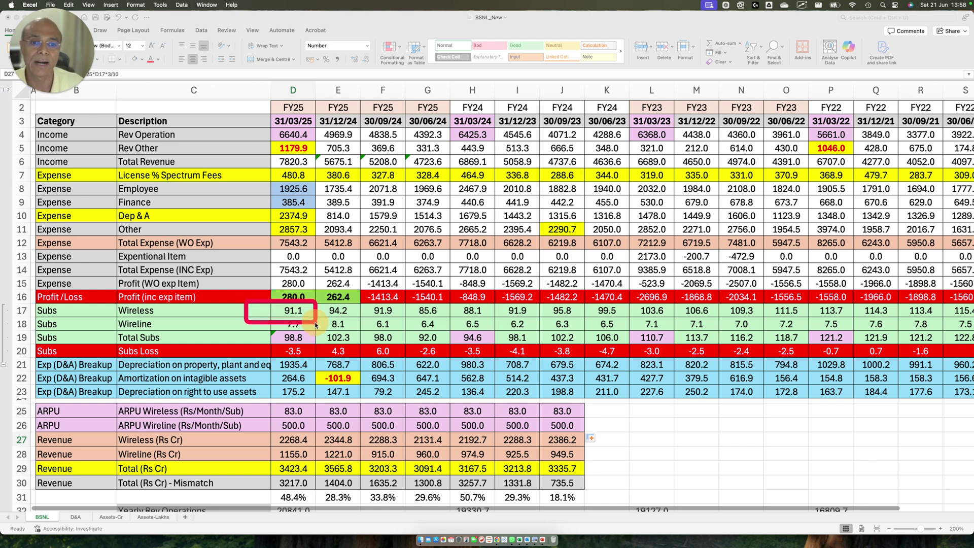
left_click_drag(220, 314, 449, 333)
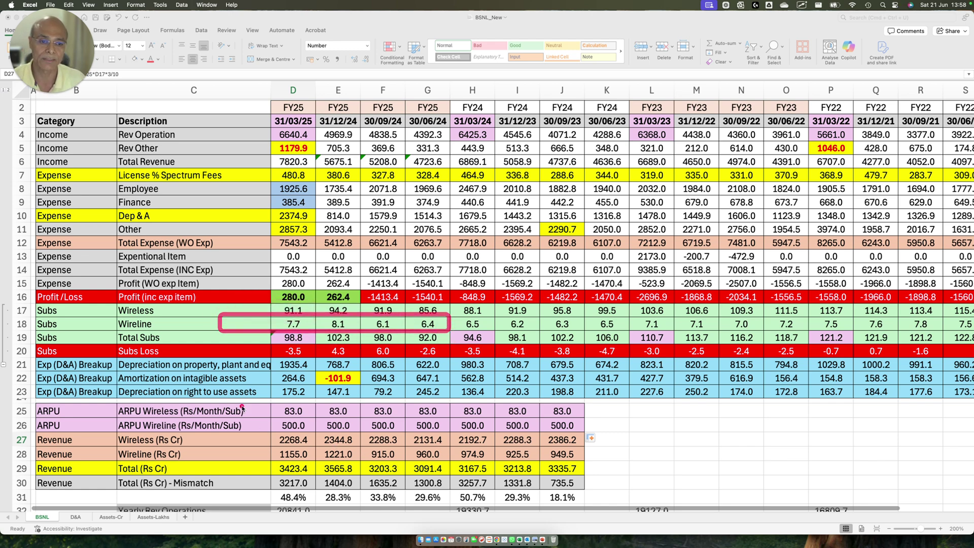
mouse_move(233, 399)
left_mouse_down()
mouse_move(321, 413)
mouse_move(640, 419)
left_mouse_up()
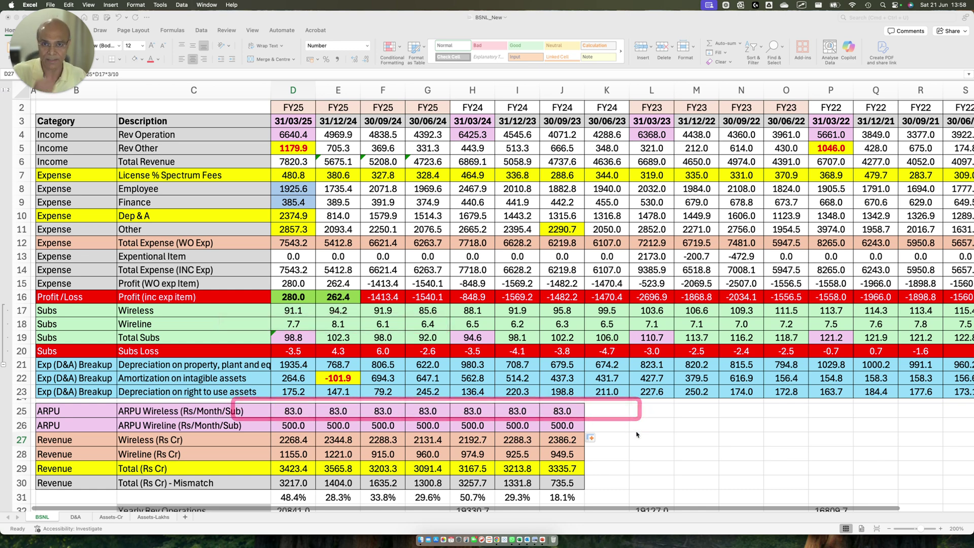
mouse_move(236, 428)
left_mouse_down()
mouse_move(625, 482)
mouse_move(616, 469)
left_mouse_up()
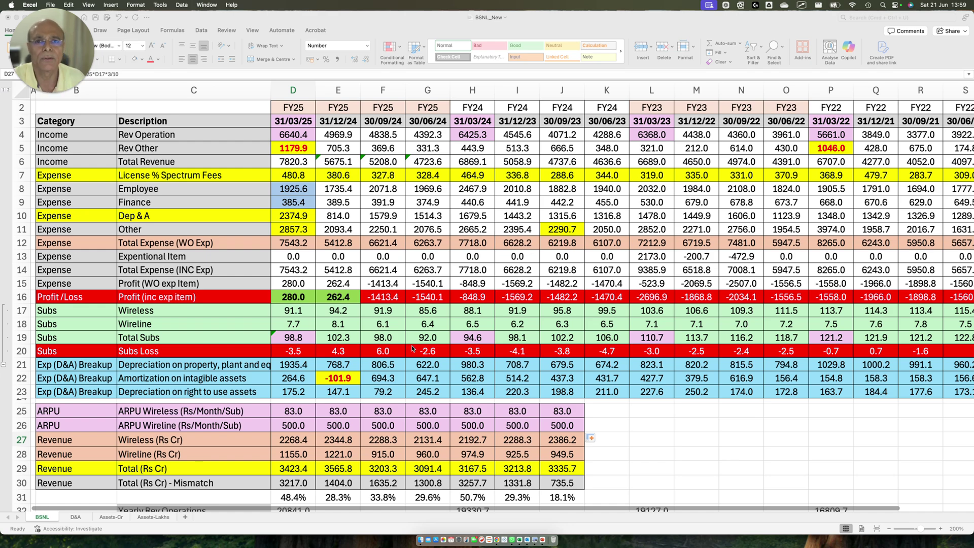
Switch to QPIR_19062025.pdf in Preview and examine the Wireless (Mobile+5G FWA) Subscribers section on page 4.
key("ctrl+Up")
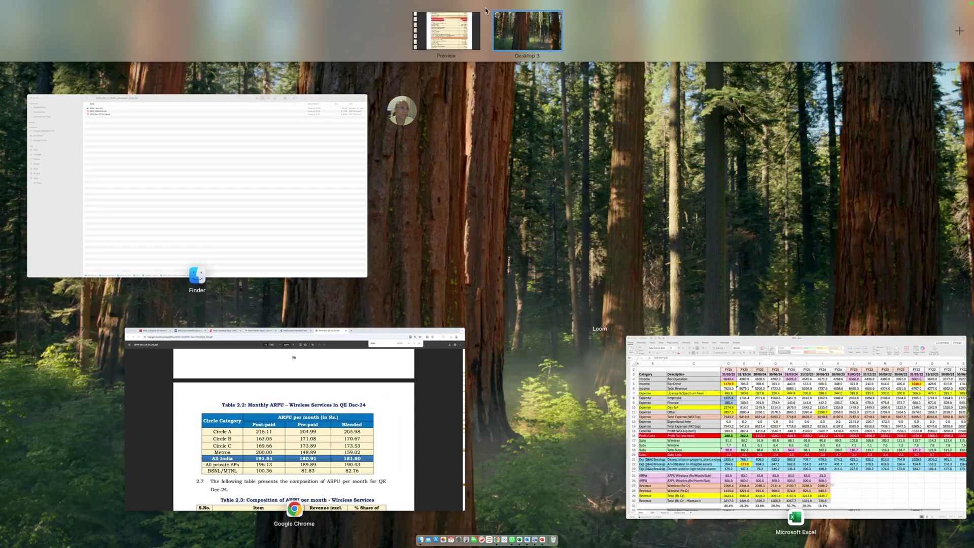
key("space")
left_click(445, 91)
scroll(546, 378, "up", 15)
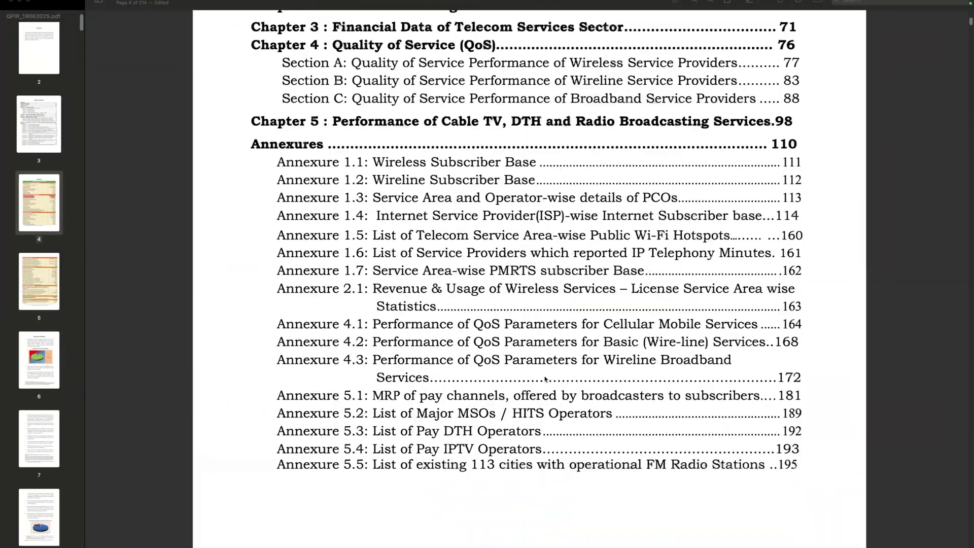
scroll(545, 378, "down", 5)
scroll(546, 378, "down", 10)
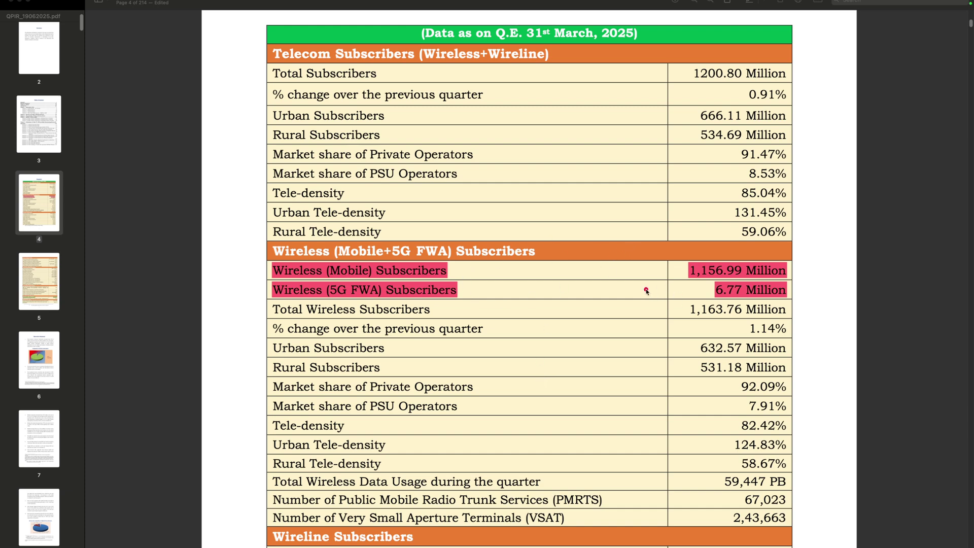
left_click_drag(643, 288, 811, 333)
key("super+space")
key("Escape")
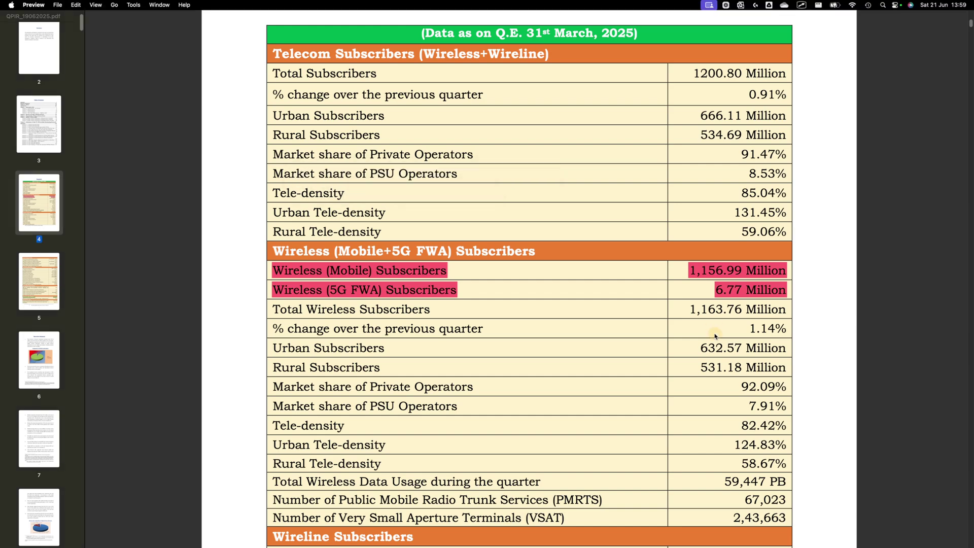
Examine the Monthly ARPU of Wireless Service on page 5 and return to the wireless subscriber figures on page 4.
scroll(714, 336, "down", 10)
scroll(715, 339, "down", 15)
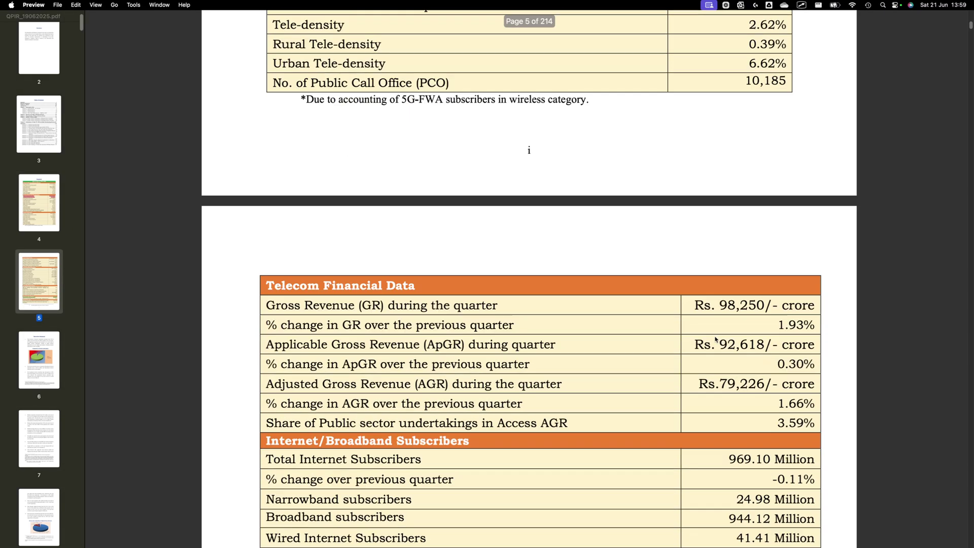
scroll(714, 340, "down", 5)
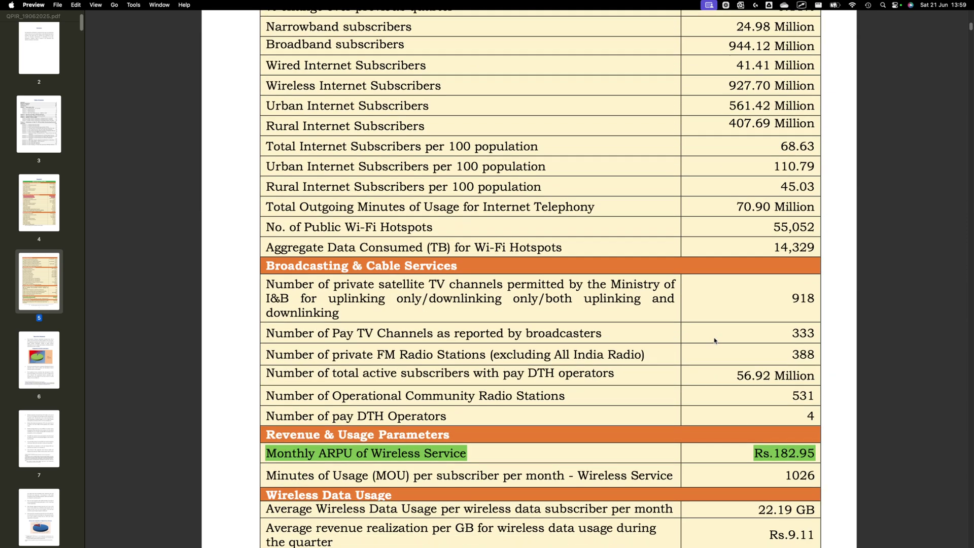
left_click_drag(719, 425, 865, 484)
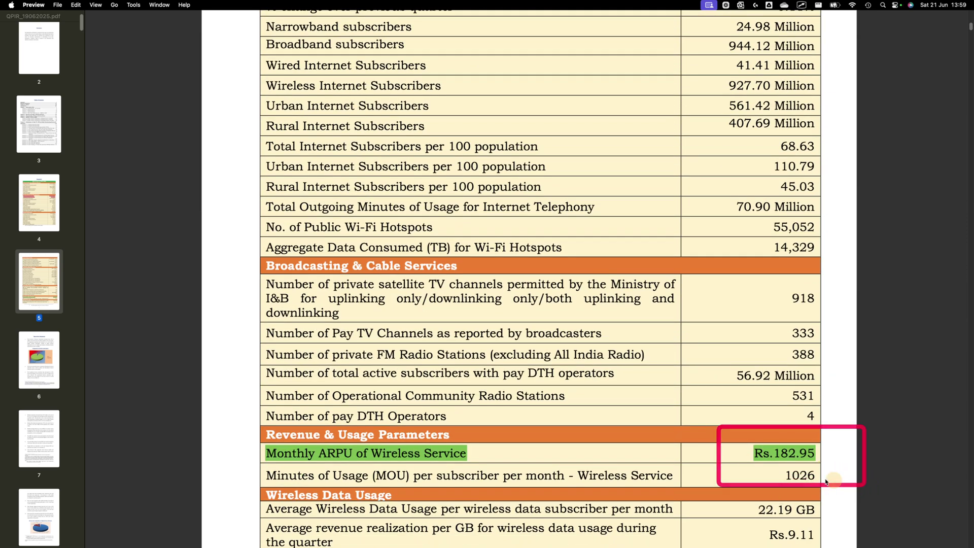
scroll(766, 464, "up", 9)
scroll(767, 463, "up", 20)
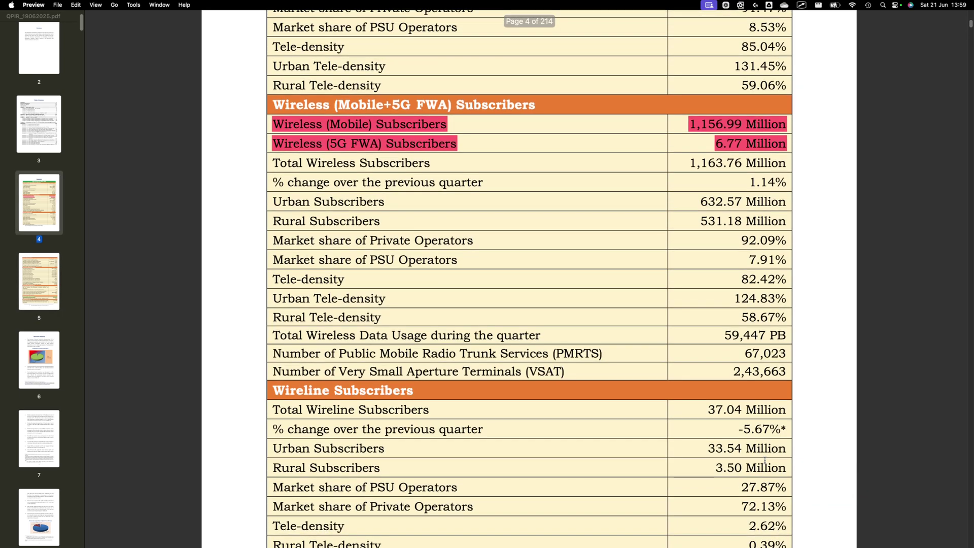
Calculate the industry's quarterly wireless revenue in Spotlight as 1163.76*182.95*3/10.
key("super+space")
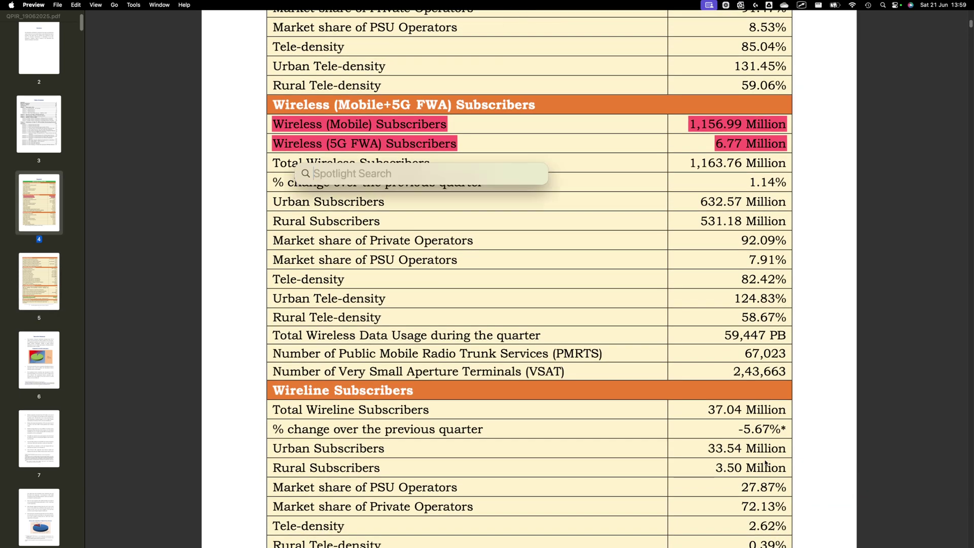
type("1163")
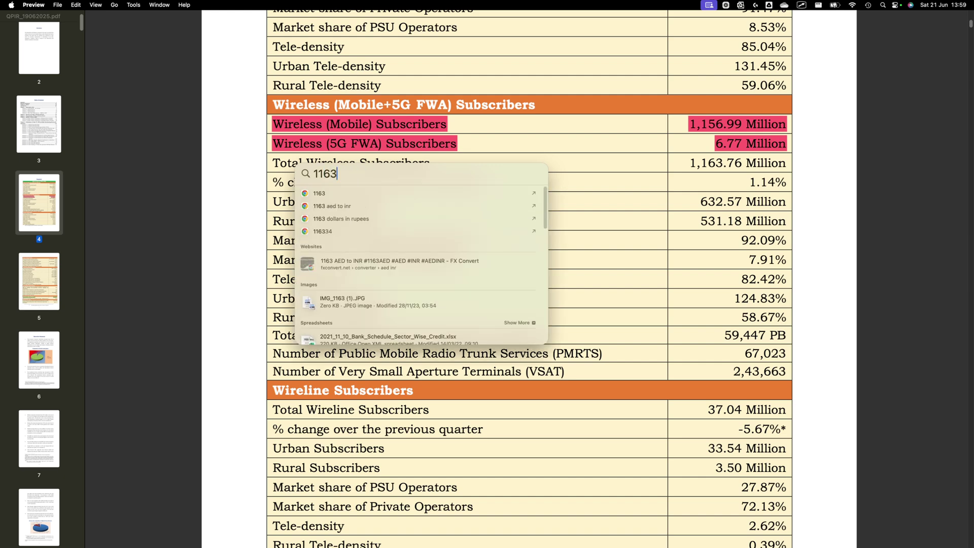
type(".76")
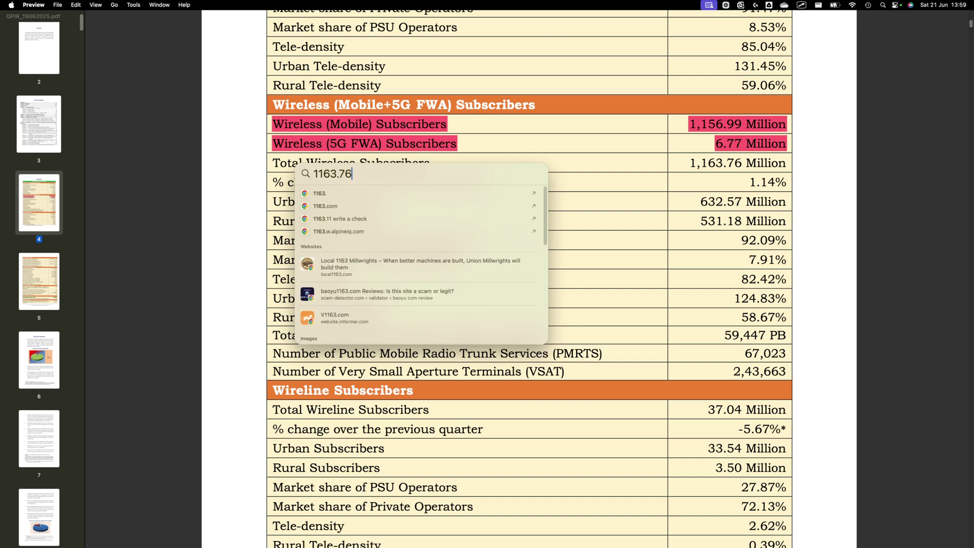
type("*182")
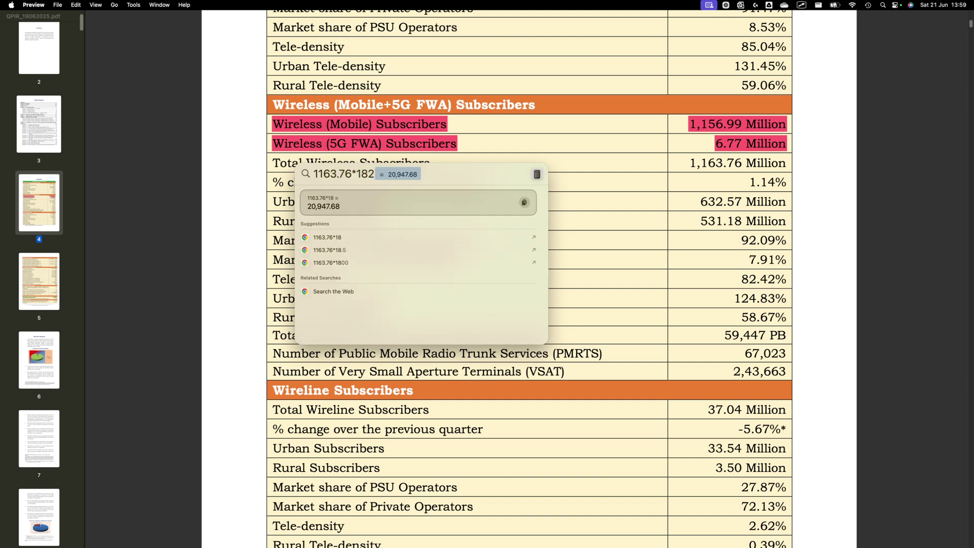
type(".95")
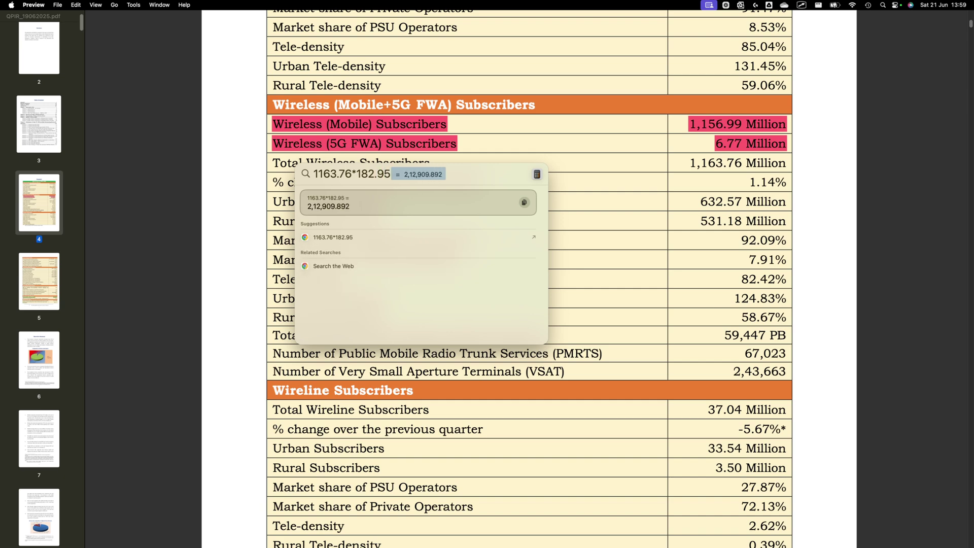
type("*3")
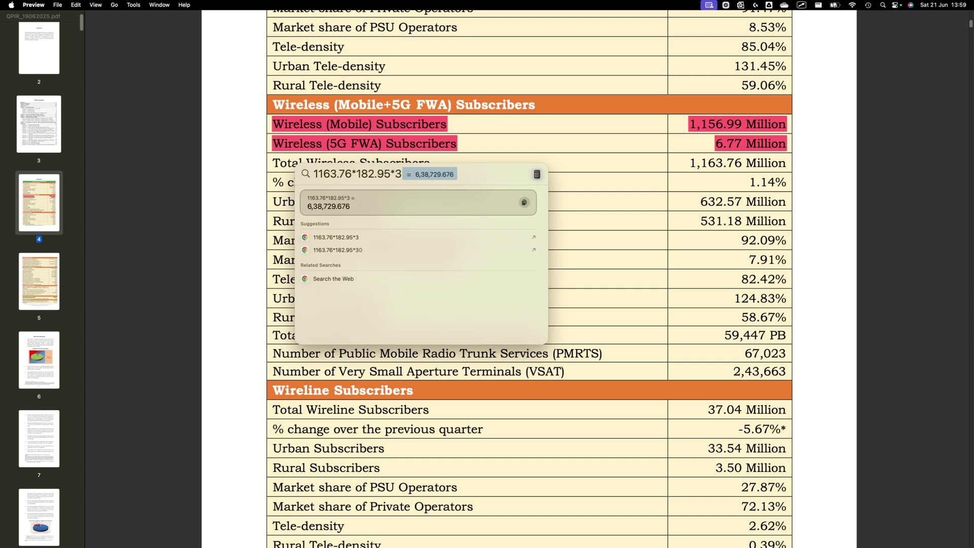
type("/10")
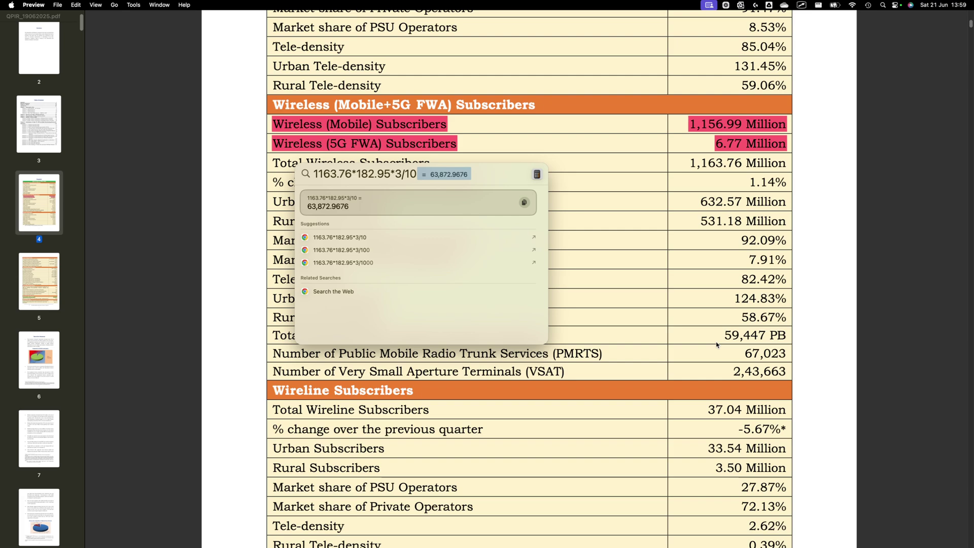
key("Escape")
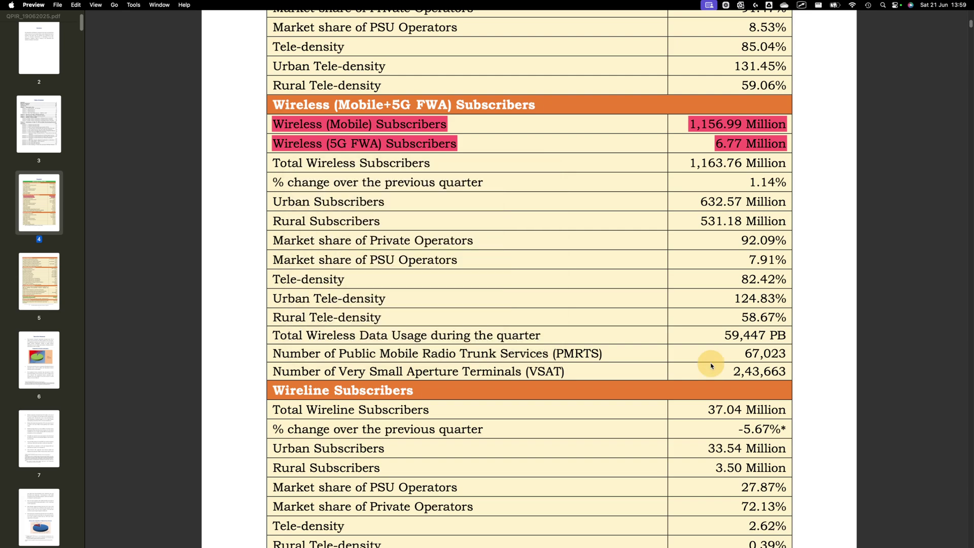
Examine the Adjusted Gross Revenue (AGR) during the quarter in the Telecom Financial Data table on page 5.
scroll(711, 380, "down", 10)
scroll(708, 402, "up", 7)
scroll(708, 402, "up", 4)
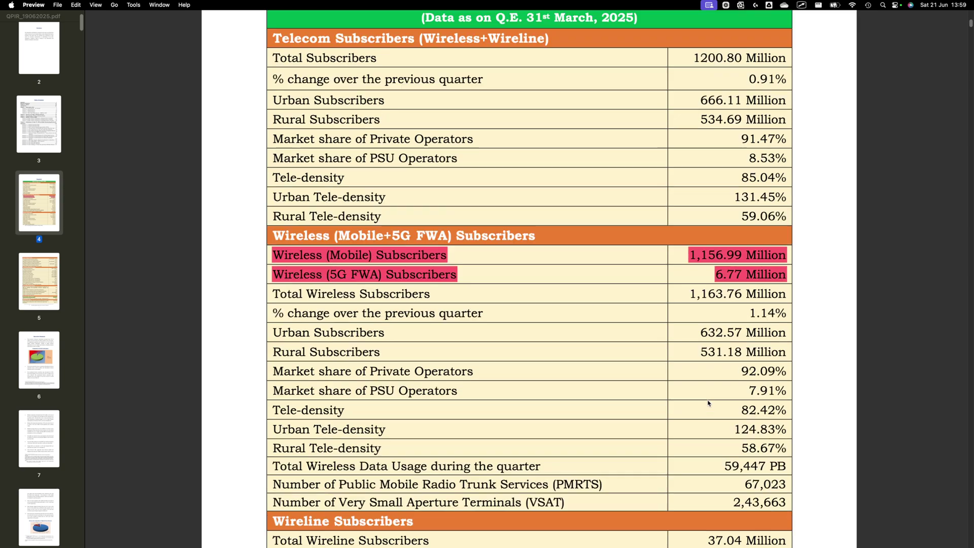
scroll(708, 402, "down", 12)
scroll(709, 403, "down", 2)
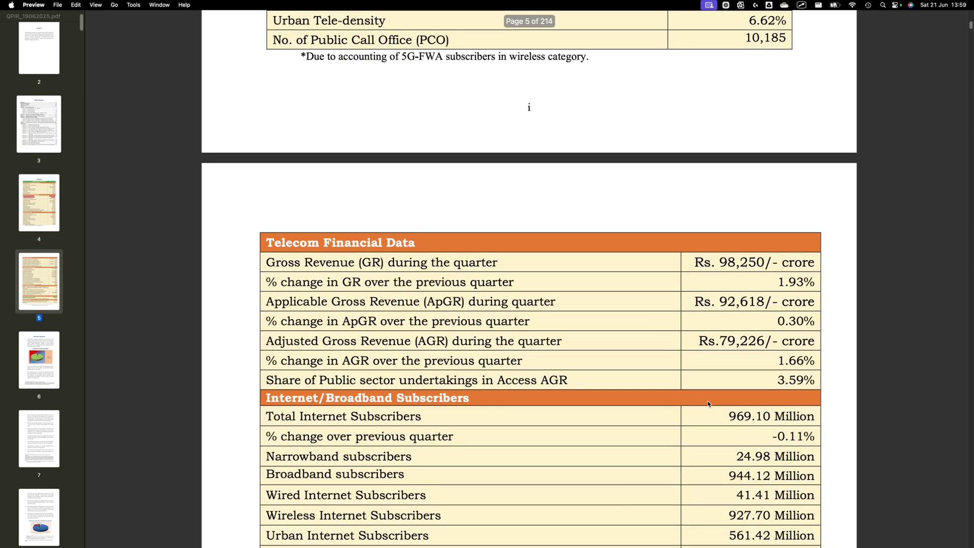
left_click(685, 331)
left_click_drag(684, 331, 848, 357)
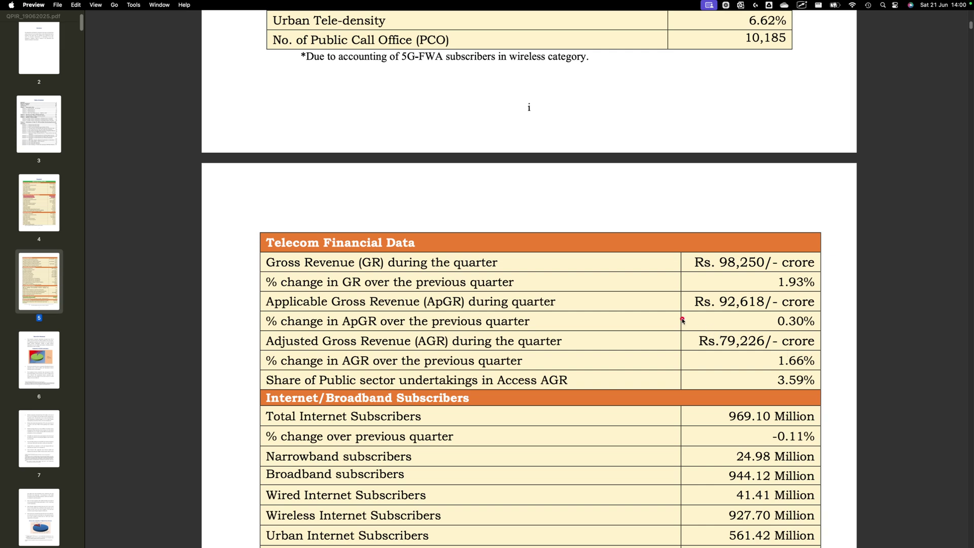
mouse_move(667, 317)
left_mouse_down()
mouse_move(778, 363)
mouse_move(827, 370)
left_mouse_up()
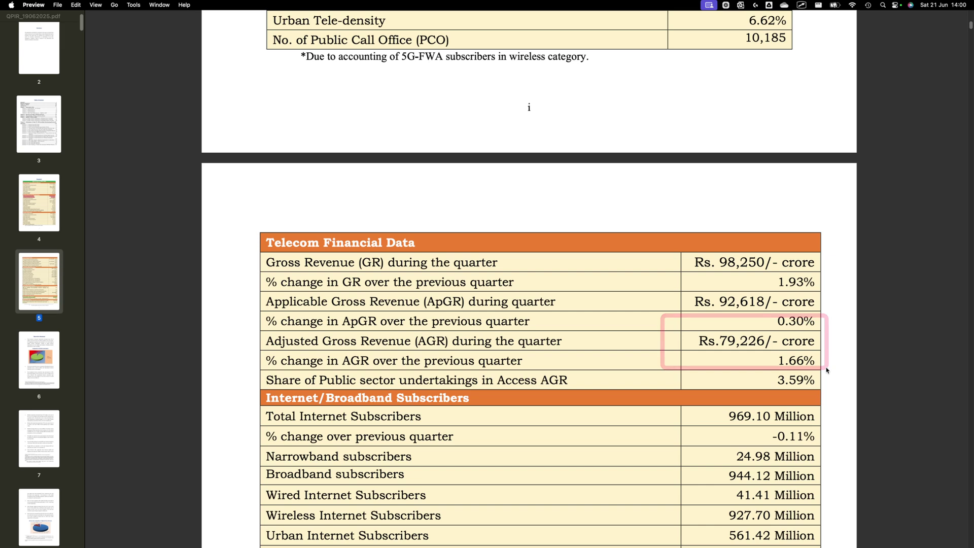
Calculate the gap between rounded AGR and estimated wireless revenue in Spotlight as 80-64.
key("super+space")
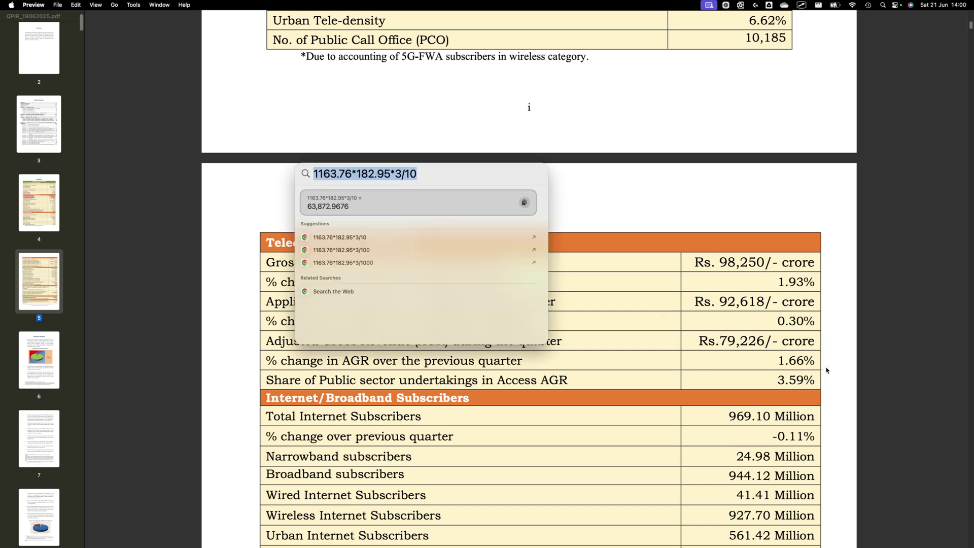
type("80-")
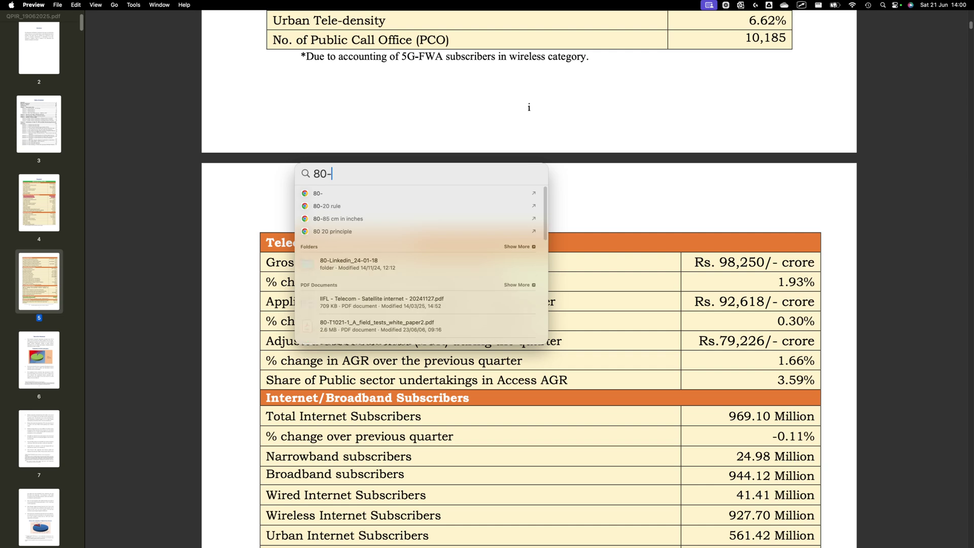
type("64")
key("Escape")
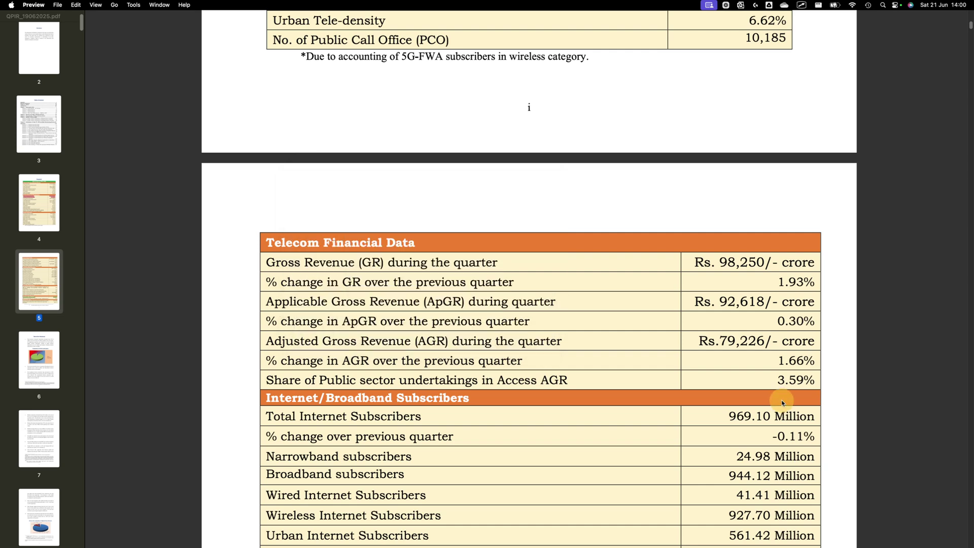
Recheck the Adjusted Gross Revenue row and switch to the BSNL_New workbook in Excel.
mouse_move(665, 320)
left_mouse_down()
mouse_move(778, 360)
mouse_move(848, 364)
left_mouse_up()
key("ctrl+Up")
left_click(270, 222)
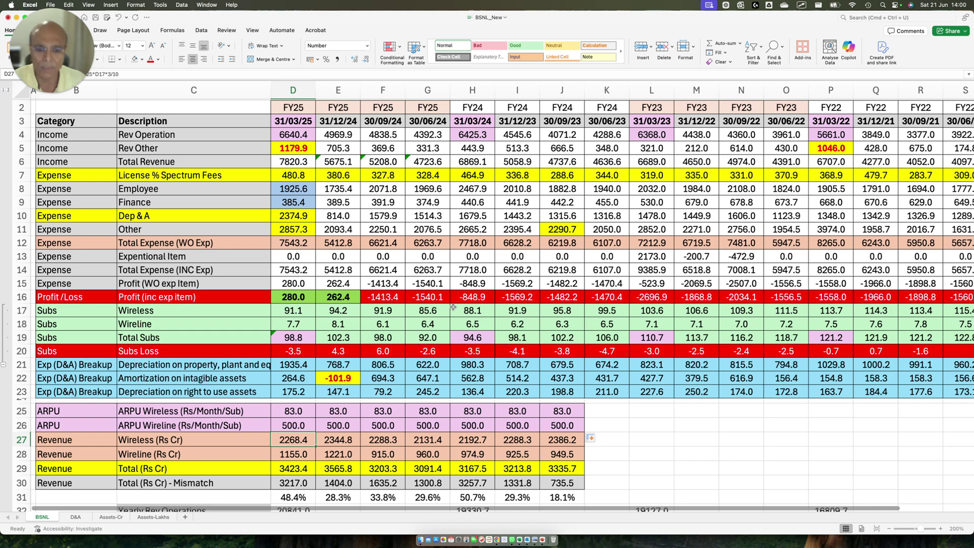
Switch back to the QPIR PDF in Preview and examine the Total Wireline Subscribers figure on page 4.
key("ctrl+Up")
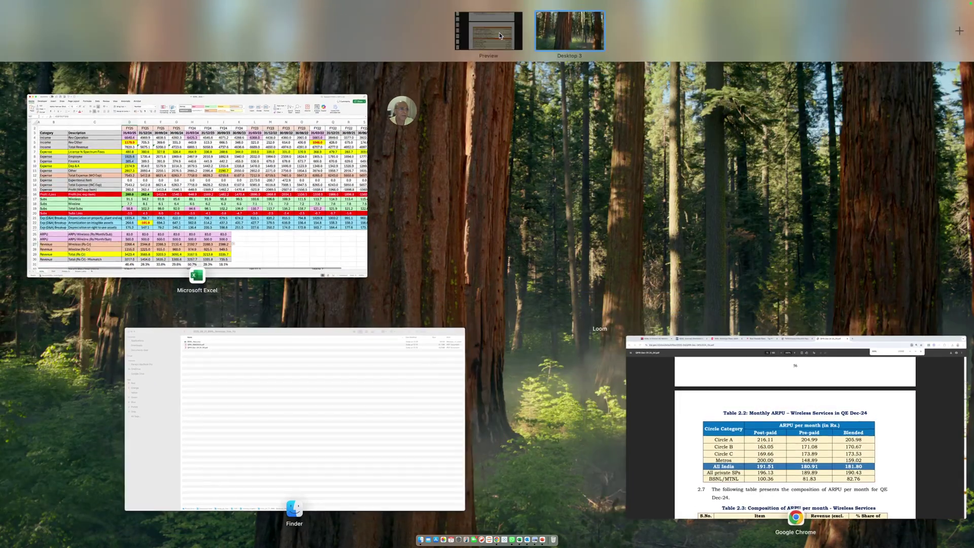
left_click(500, 36)
scroll(714, 355, "down", 3)
scroll(709, 362, "up", 5)
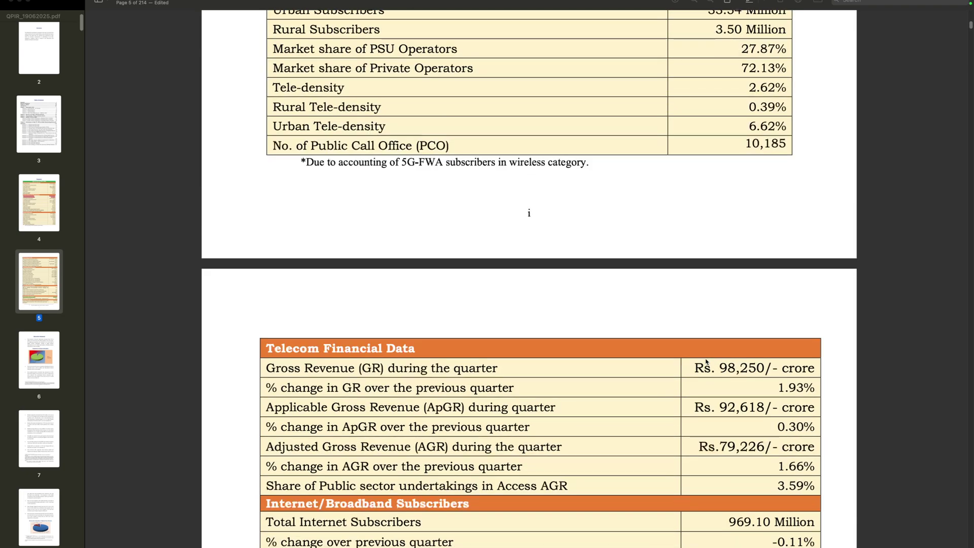
left_click_drag(674, 105, 847, 166)
Calculate the industry's quarterly wireline revenue estimate in Spotlight as 37.04*600*3/10.
key("super+space")
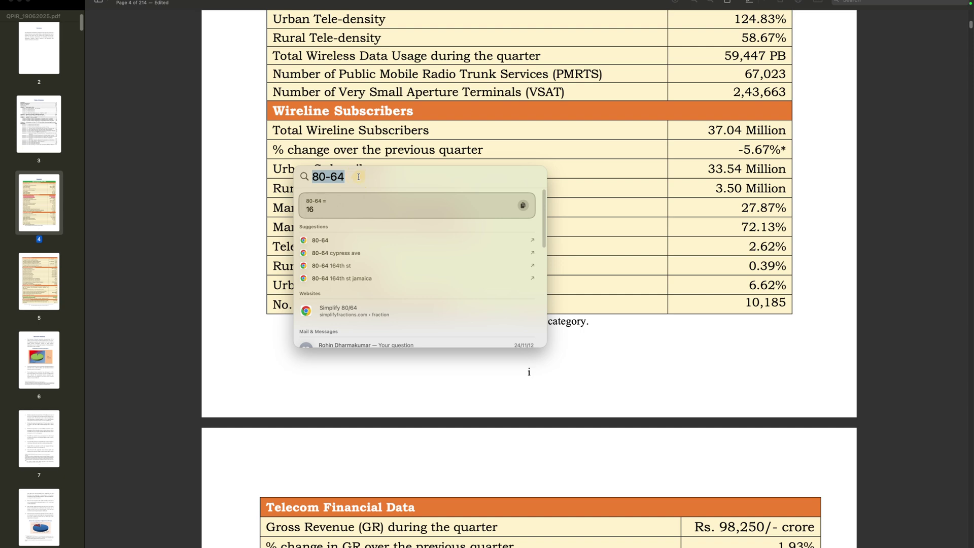
key("BackSpace")
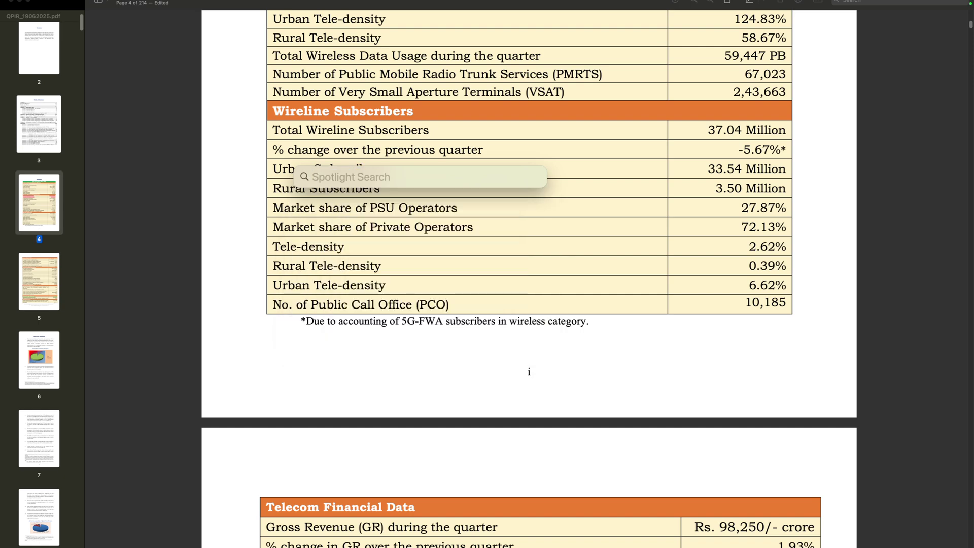
type("37.04*600")
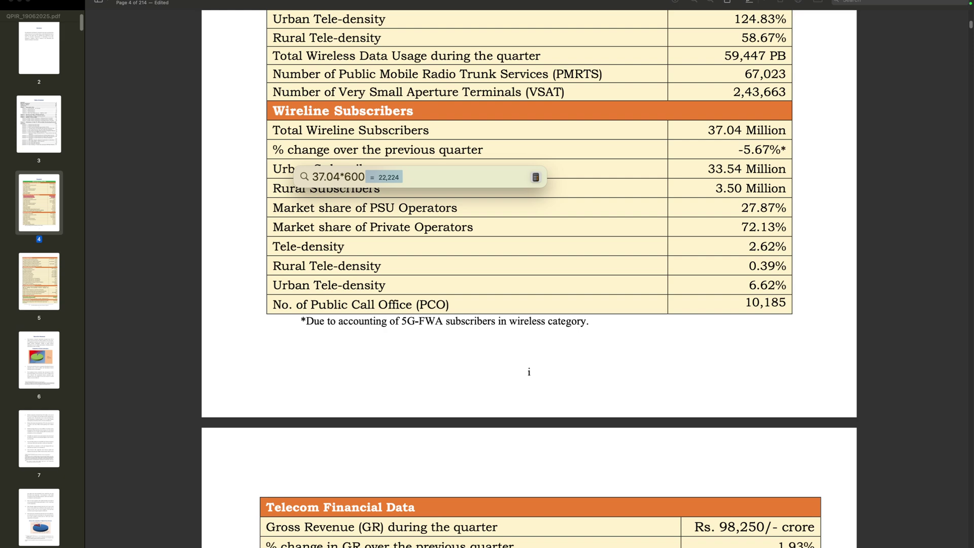
type("*3")
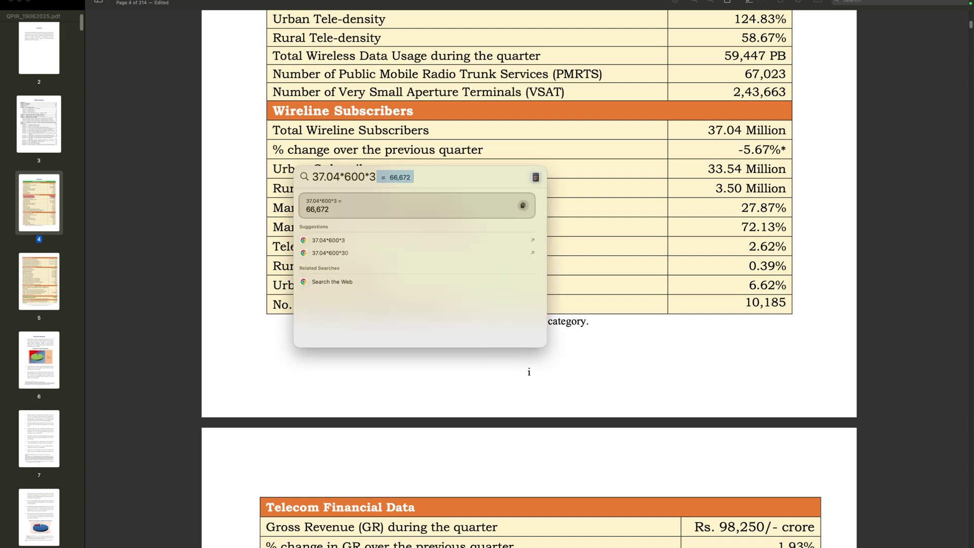
type("/10")
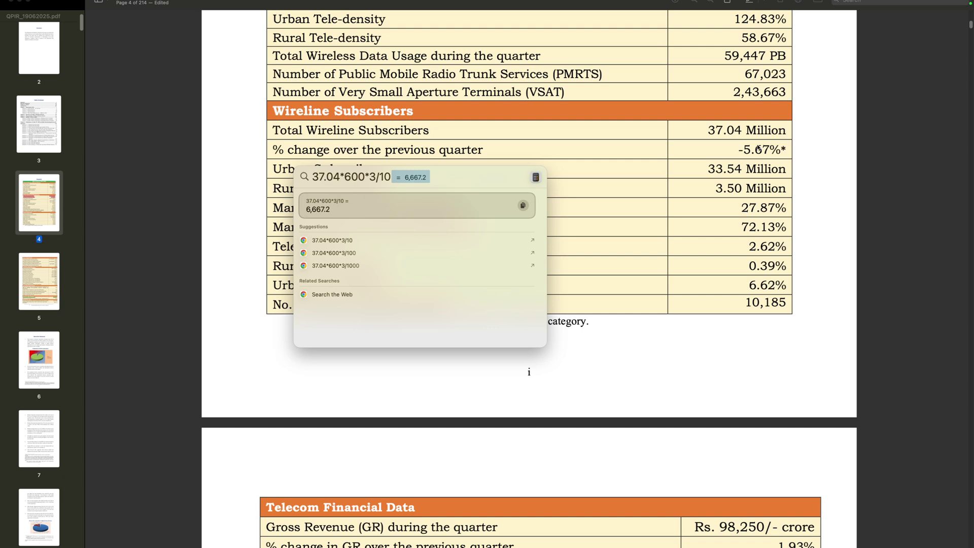
key("Escape")
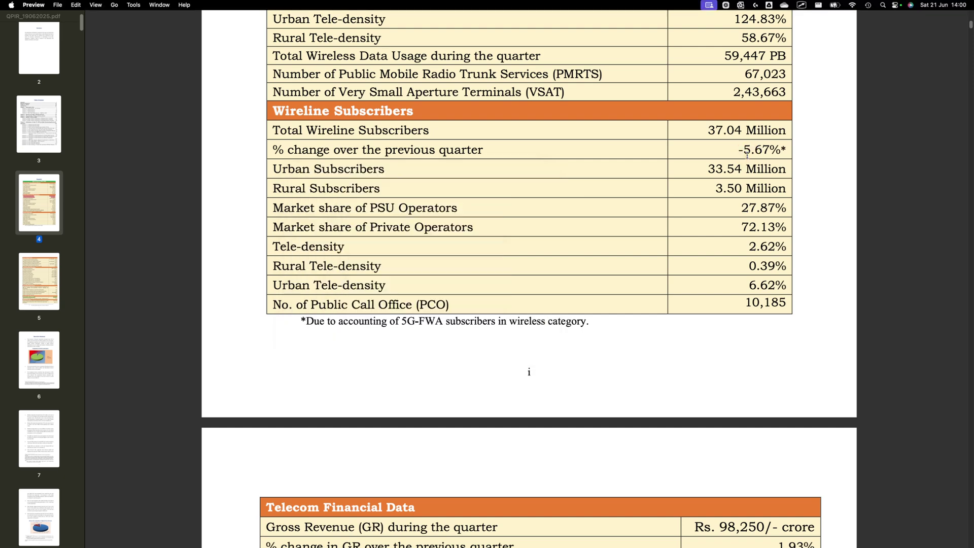
Add the wireless and wireline estimates in Spotlight as 64+7 and compare the sum with the Adjusted Gross Revenue row on page 5.
key("super+space")
key("BackSpace")
type("64+7")
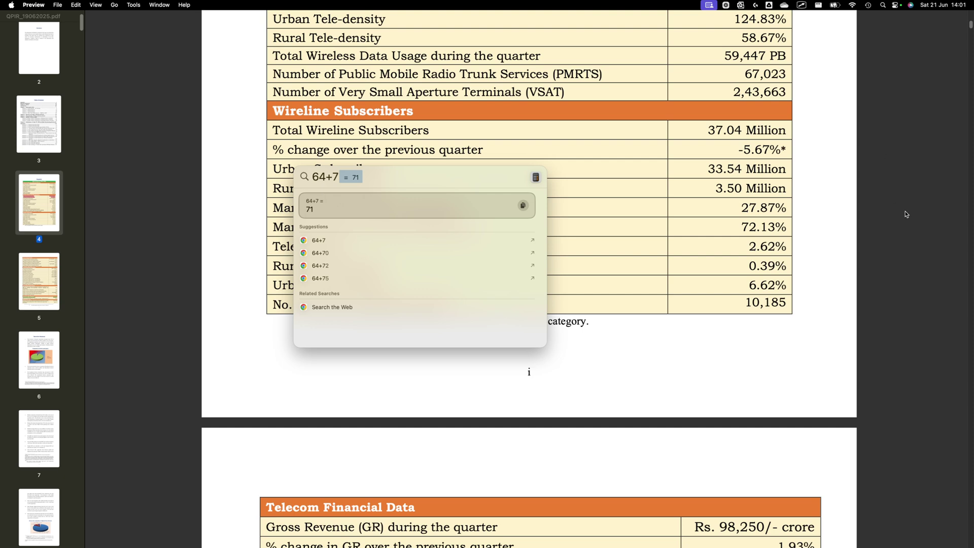
scroll(907, 211, "down", 5)
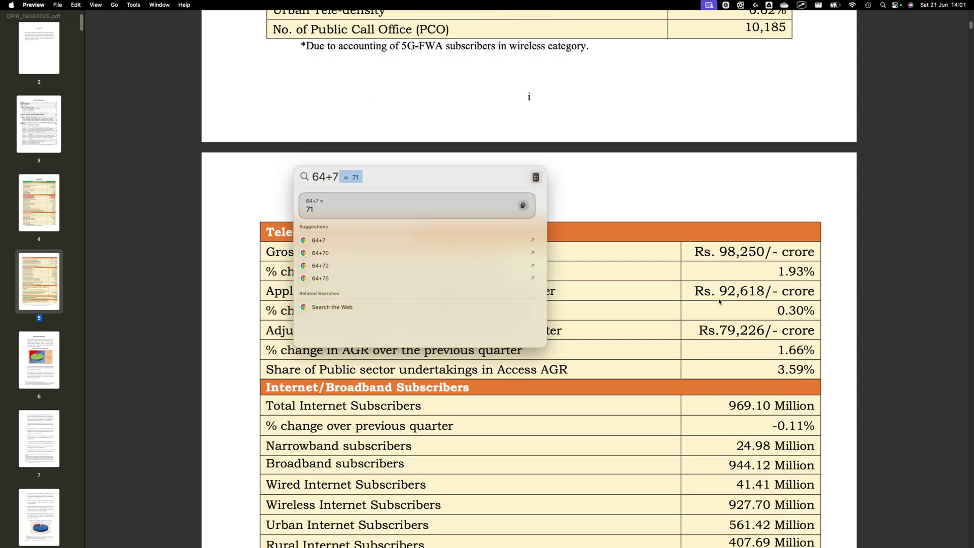
key("Escape")
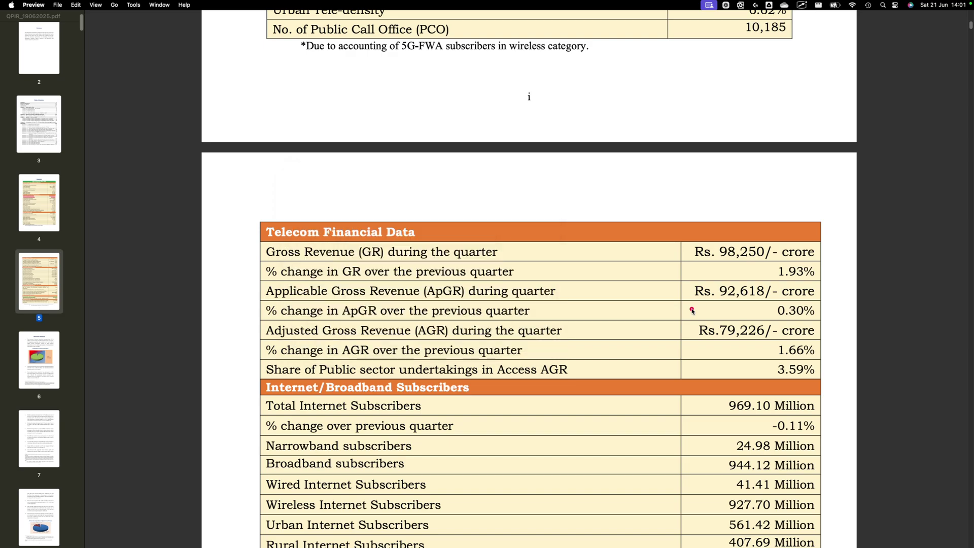
left_click_drag(690, 308, 807, 348)
Switch to the BSNL_New workbook in Excel and compare the estimated Total and Mismatch revenue rows with the Rev Operation row.
key("ctrl+Up")
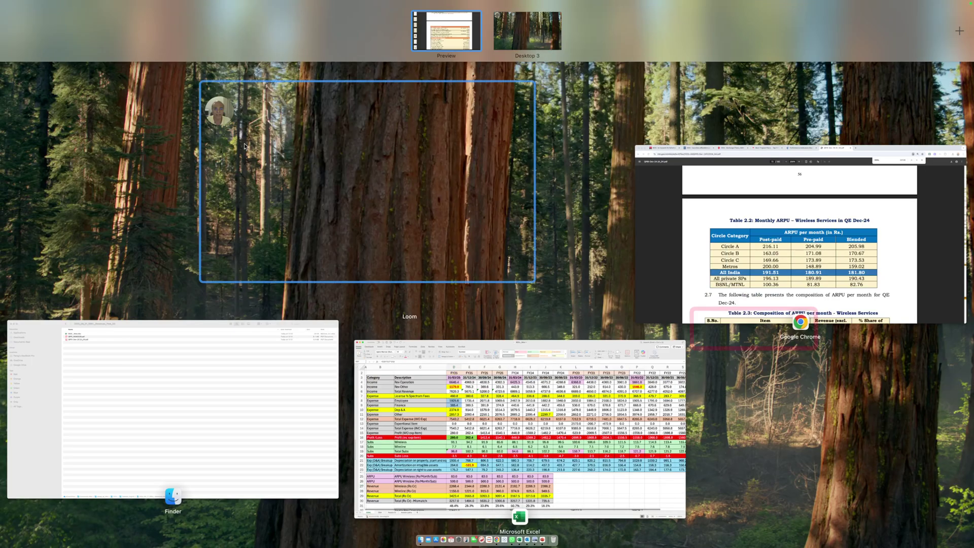
left_click(322, 167)
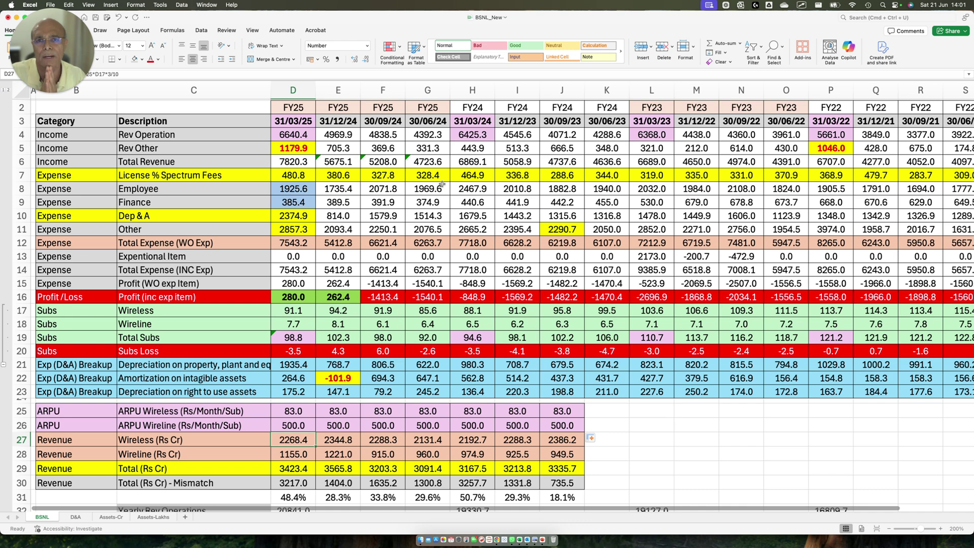
scroll(434, 214, "down", 5)
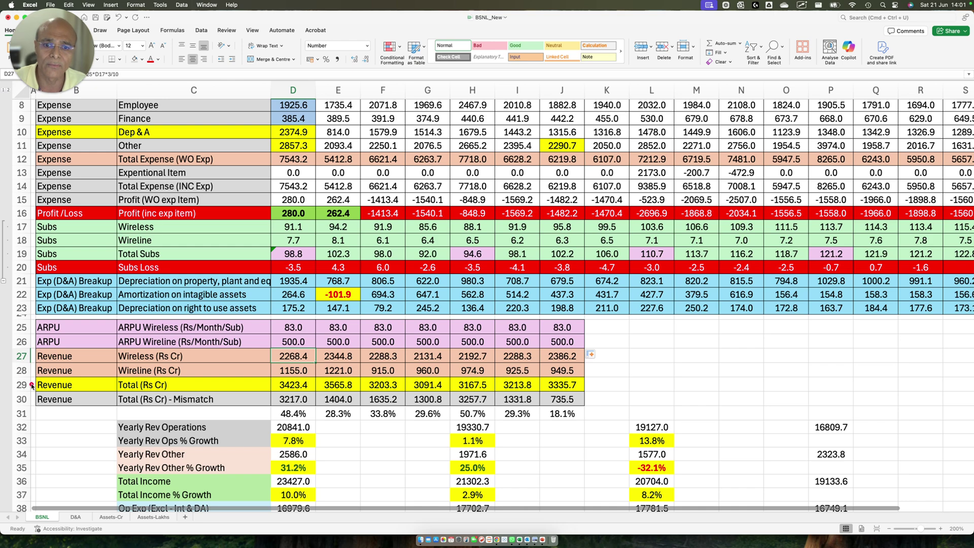
mouse_move(32, 385)
left_mouse_down()
mouse_move(282, 409)
mouse_move(662, 412)
left_mouse_up()
scroll(507, 330, "up", 5)
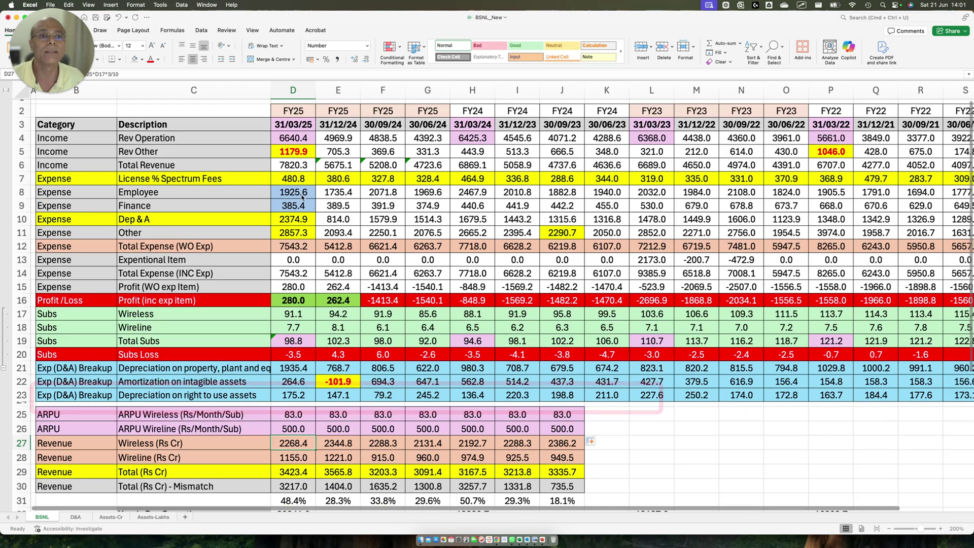
left_click_drag(69, 123, 453, 144)
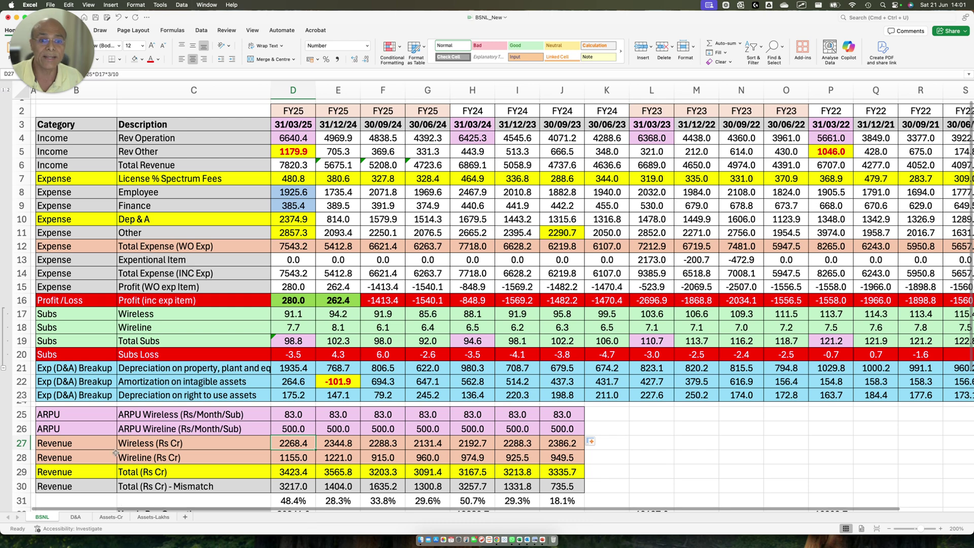
Examine the subscriber and ARPU rows together with the wireless and wireline revenue rows calculated from them.
mouse_move(261, 306)
left_mouse_down()
mouse_move(326, 333)
mouse_move(565, 350)
left_mouse_up()
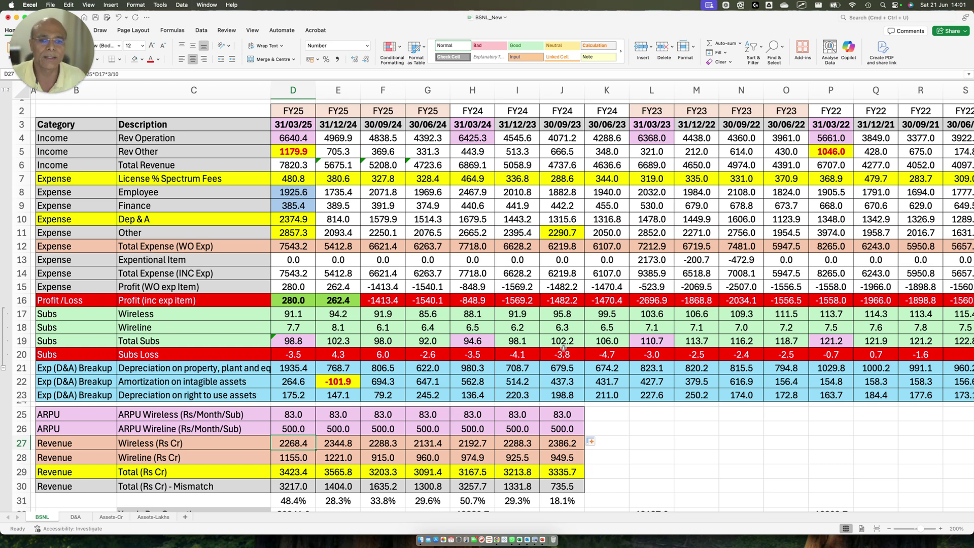
mouse_move(261, 416)
left_mouse_down()
mouse_move(307, 434)
mouse_move(673, 456)
left_mouse_up()
left_click_drag(247, 323, 500, 348)
left_click_drag(248, 288, 388, 321)
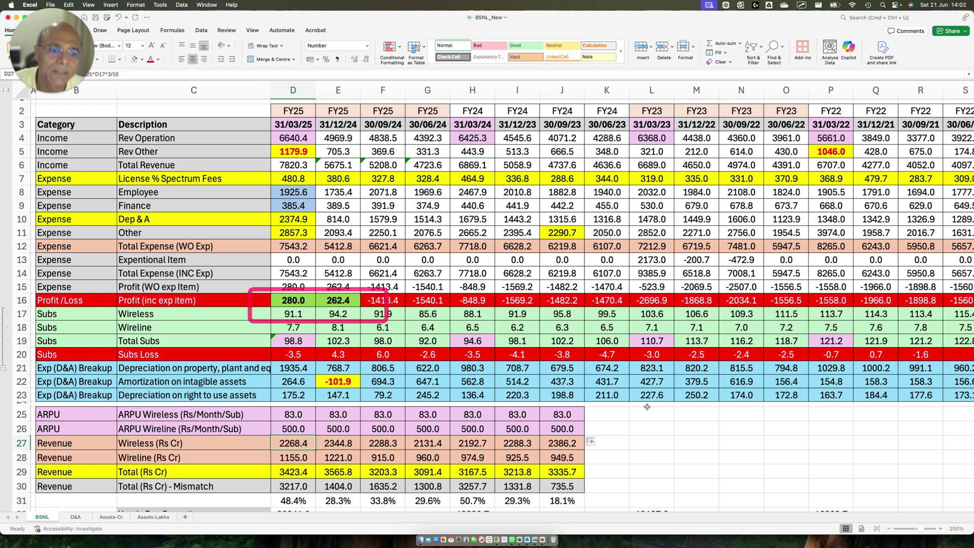
mouse_move(222, 431)
left_mouse_down()
mouse_move(446, 470)
mouse_move(594, 463)
left_mouse_up()
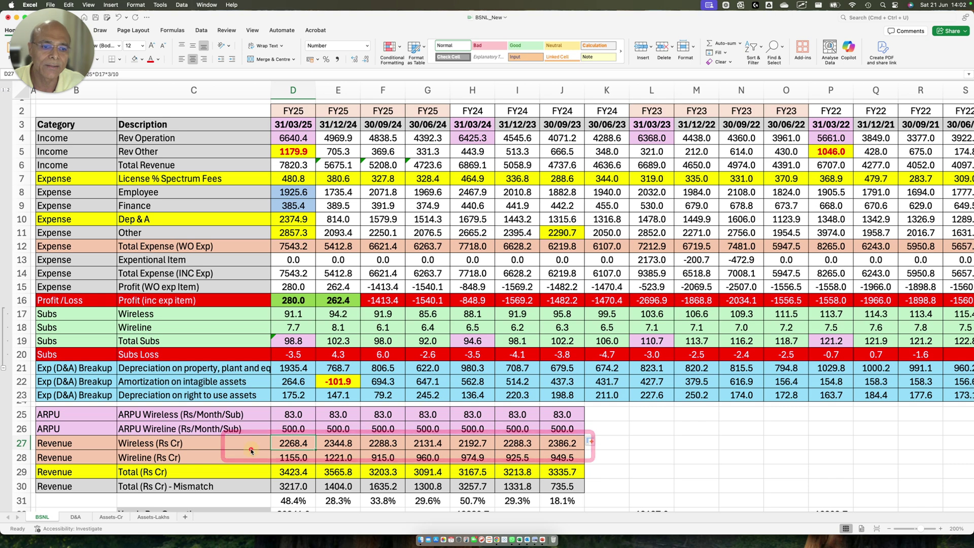
mouse_move(250, 447)
left_mouse_down()
mouse_move(522, 474)
mouse_move(513, 477)
left_mouse_up()
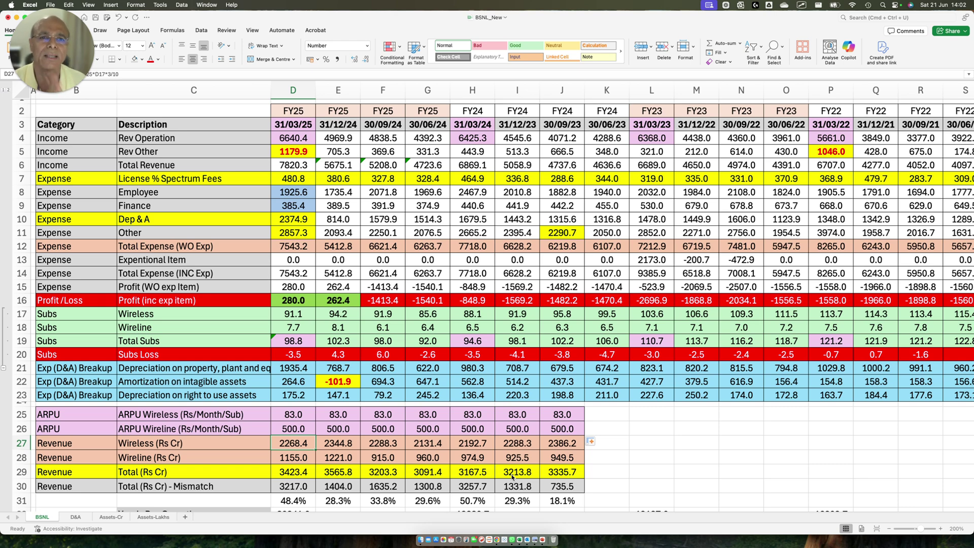
Review the reported Rev Operation row across the quarters against the mismatch amounts and their percentages.
mouse_move(258, 124)
left_mouse_down()
mouse_move(447, 154)
mouse_move(525, 154)
left_mouse_up()
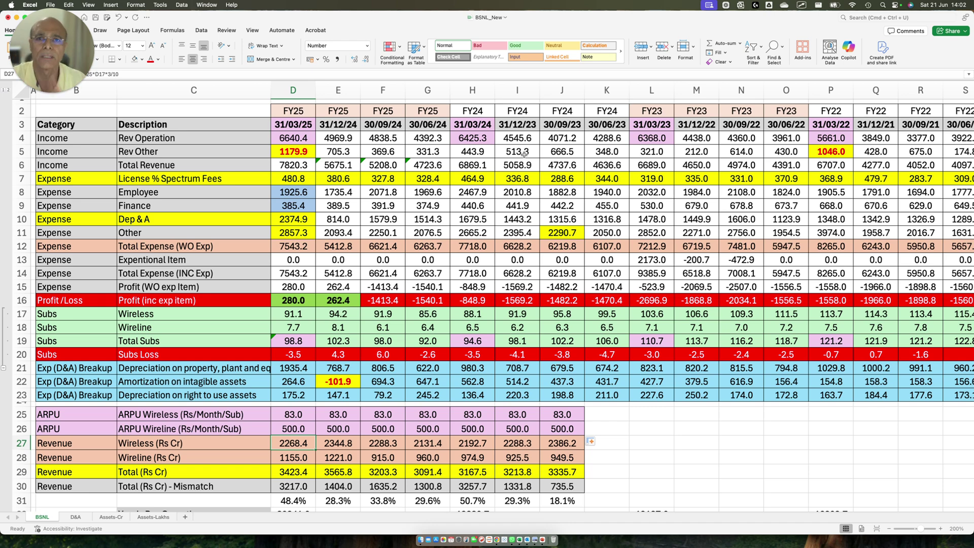
left_click_drag(246, 123, 526, 158)
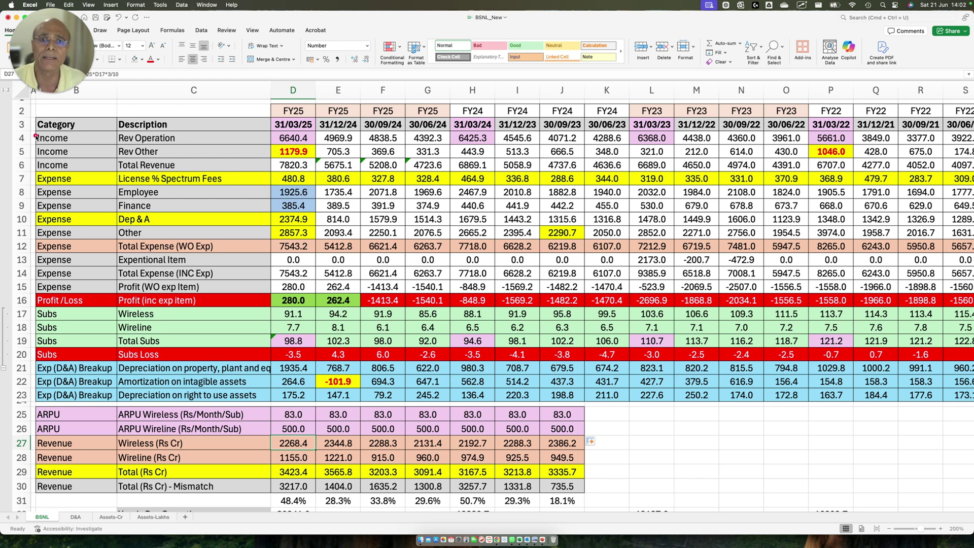
left_click_drag(61, 136, 361, 159)
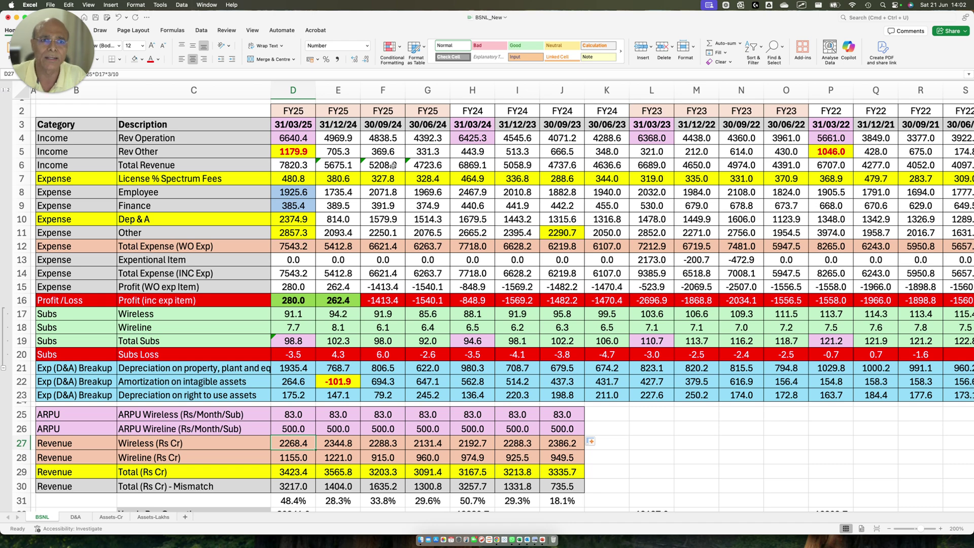
left_click_drag(218, 124, 460, 143)
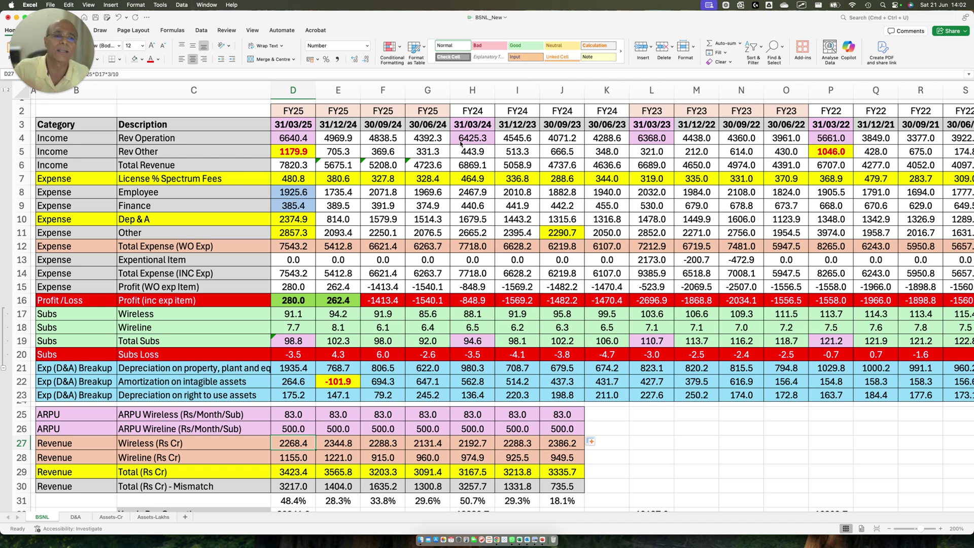
scroll(423, 279, "down", 1)
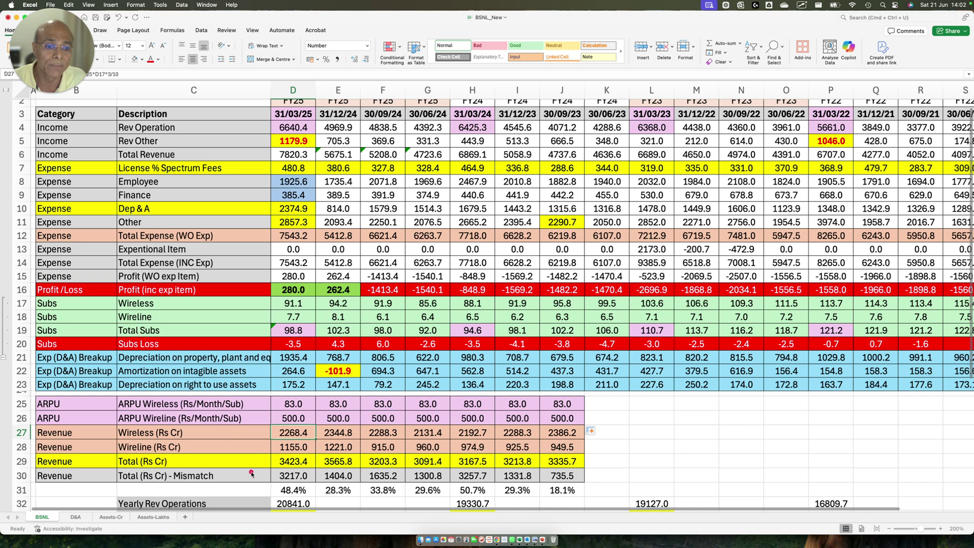
mouse_move(250, 472)
left_mouse_down()
mouse_move(401, 507)
mouse_move(609, 514)
mouse_move(599, 501)
left_mouse_up()
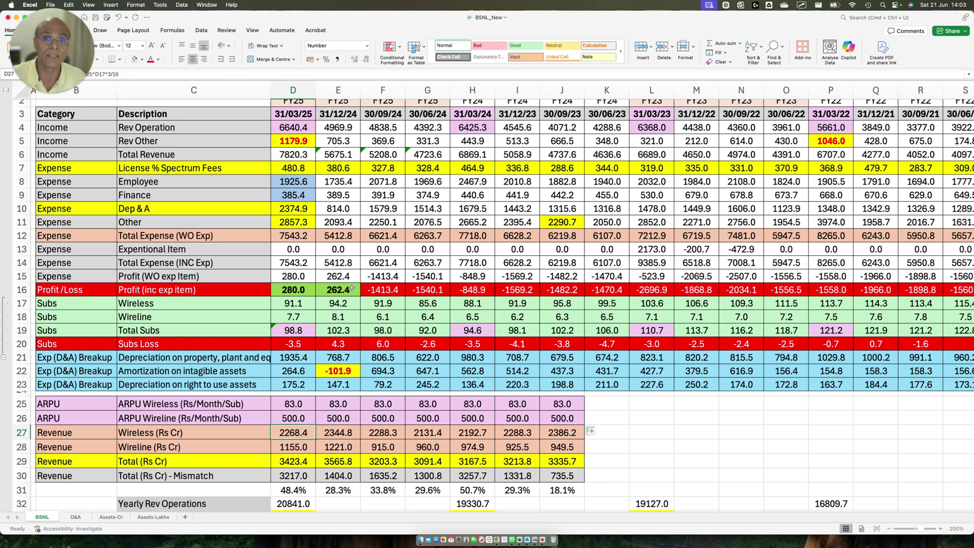
Compare the quarterly Rev Operation figures with the Profit (inc exp item) row.
scroll(304, 167, "up", 1)
scroll(147, 192, "down", 1)
left_click_drag(226, 127, 571, 137)
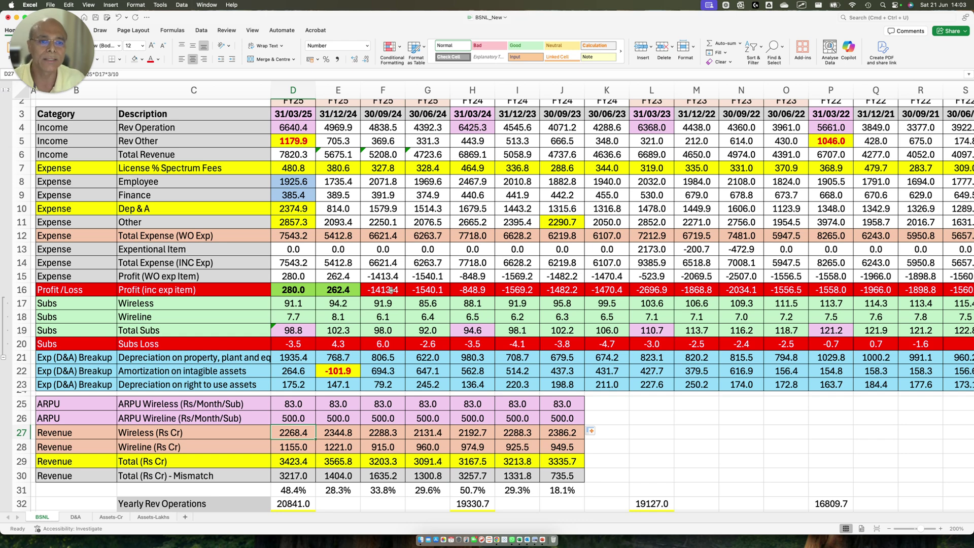
left_click_drag(238, 255, 439, 301)
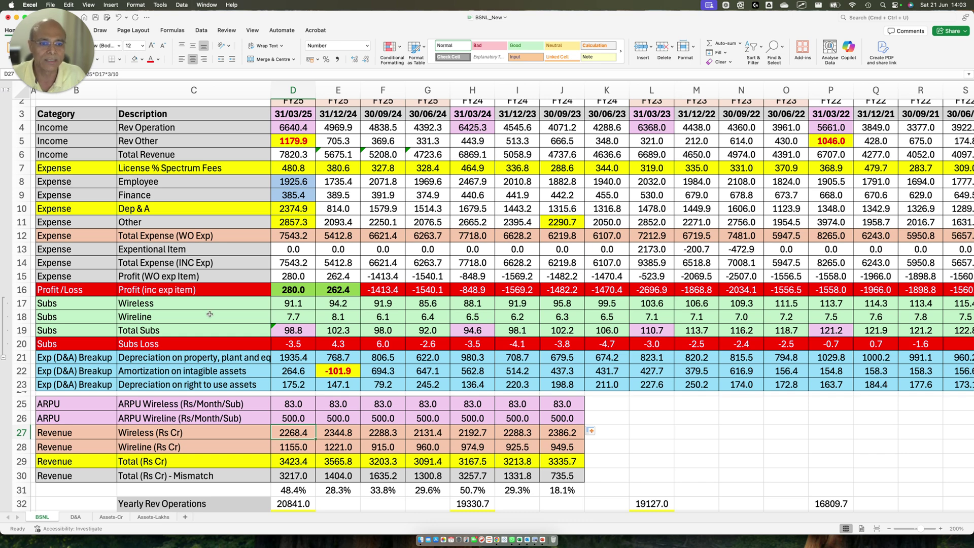
mouse_move(251, 112)
left_mouse_down()
mouse_move(370, 127)
mouse_move(477, 126)
left_mouse_up()
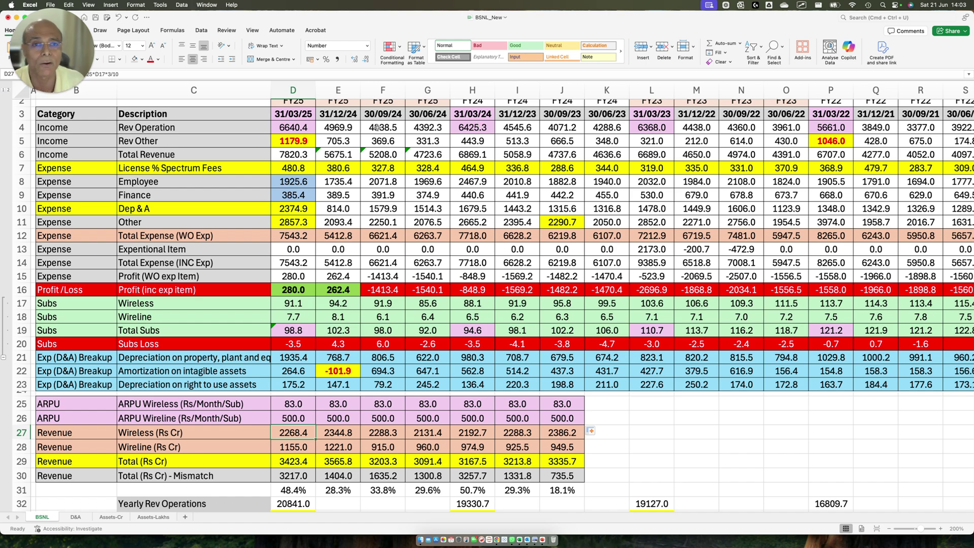
Switch to Chrome and read the headline and summary of the ETTelecom article on BSNL's cost-effective tariff and free 5G.
key("ctrl+Up")
left_click(675, 435)
key("ctrl+Tab")
scroll(279, 317, "up", 10)
scroll(123, 271, "down", 1)
left_click_drag(123, 270, 903, 439)
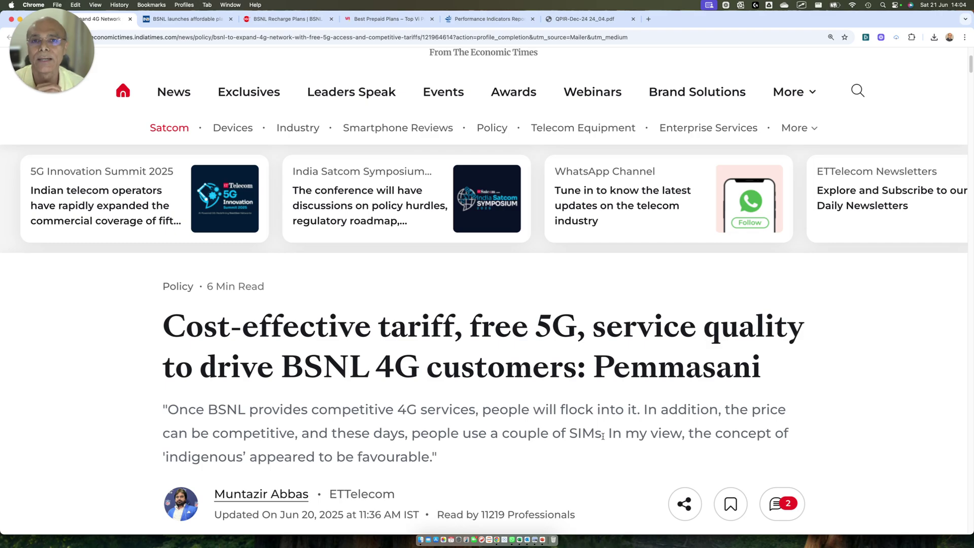
Return to the BSNL_New workbook in Excel and examine the wireless and wireline subscriber rows alongside the ARPU assumptions.
key("ctrl+Up")
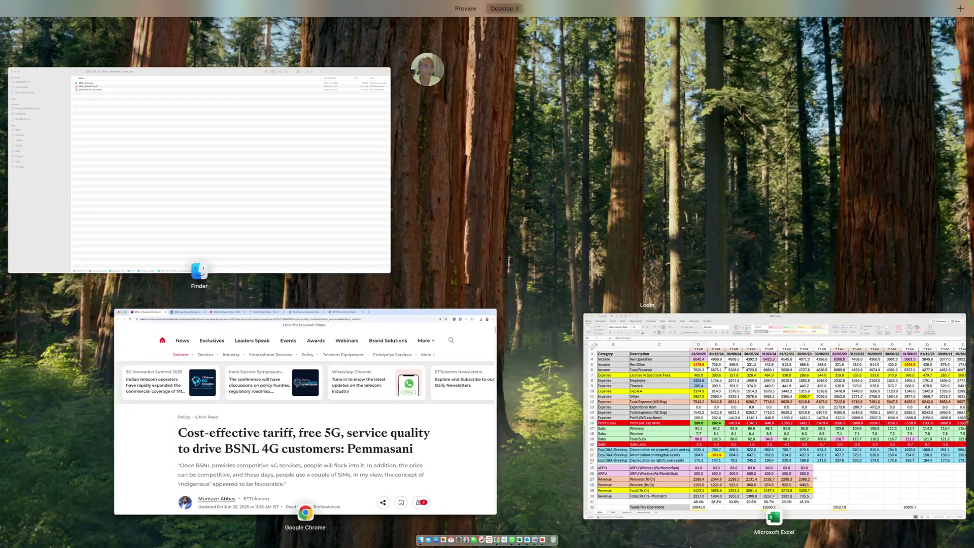
left_click(799, 414)
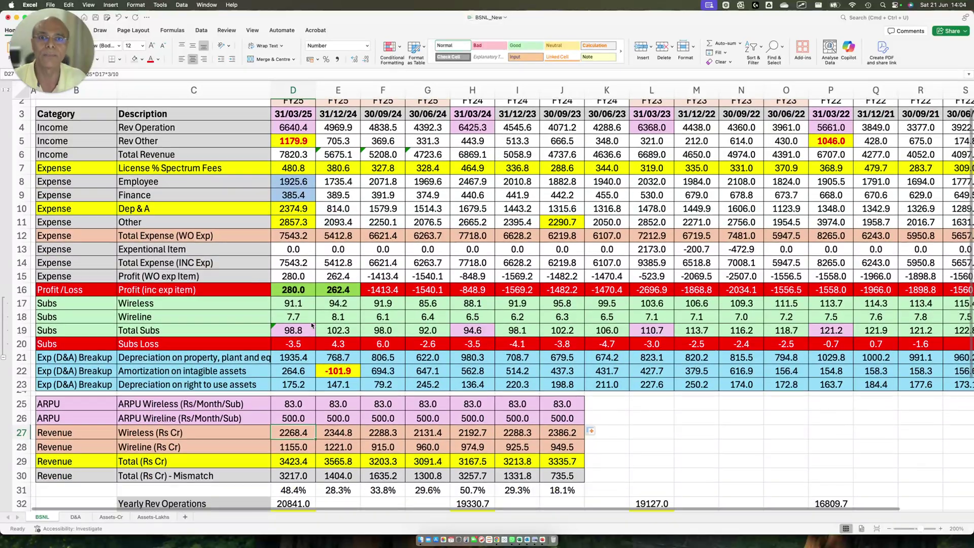
scroll(245, 377, "down", 1)
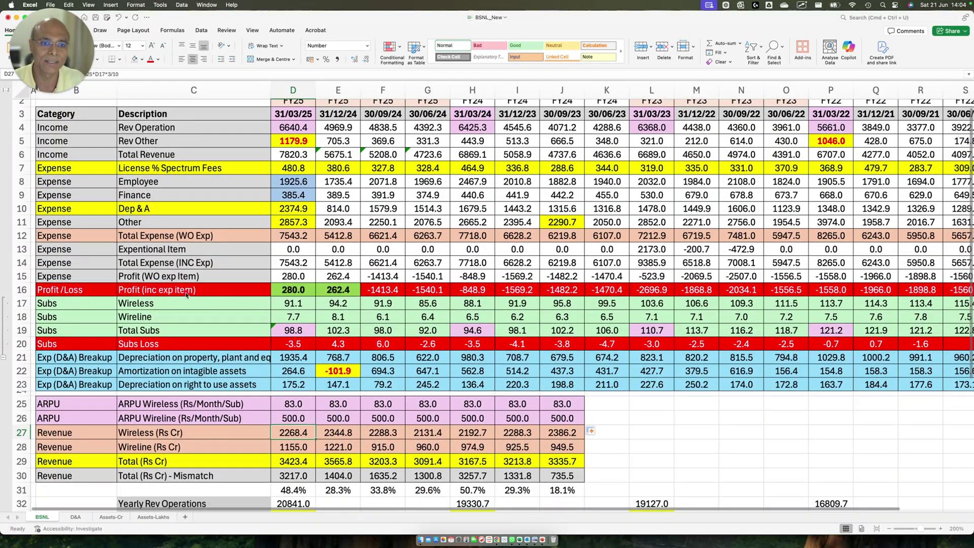
mouse_move(31, 296)
left_mouse_down()
mouse_move(139, 321)
mouse_move(349, 325)
left_mouse_up()
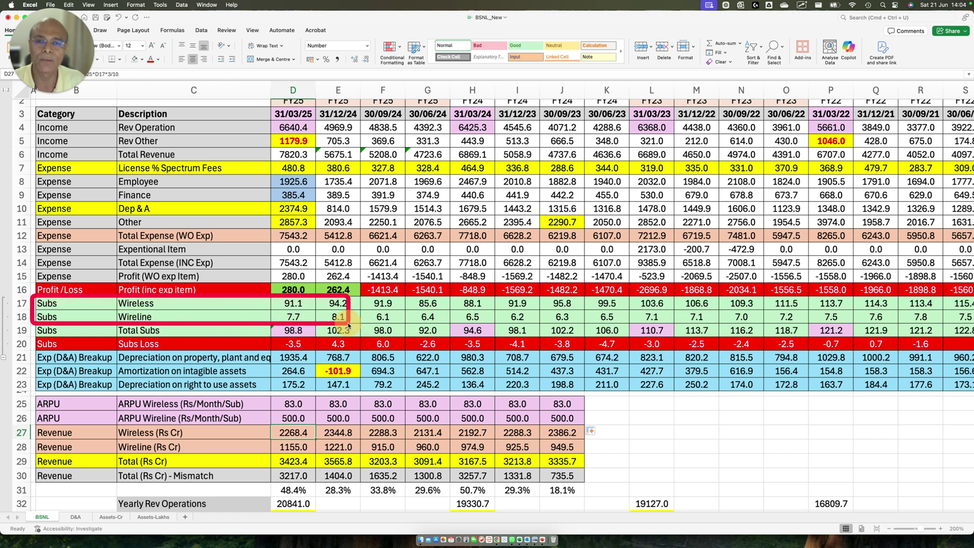
left_click_drag(233, 293, 320, 307)
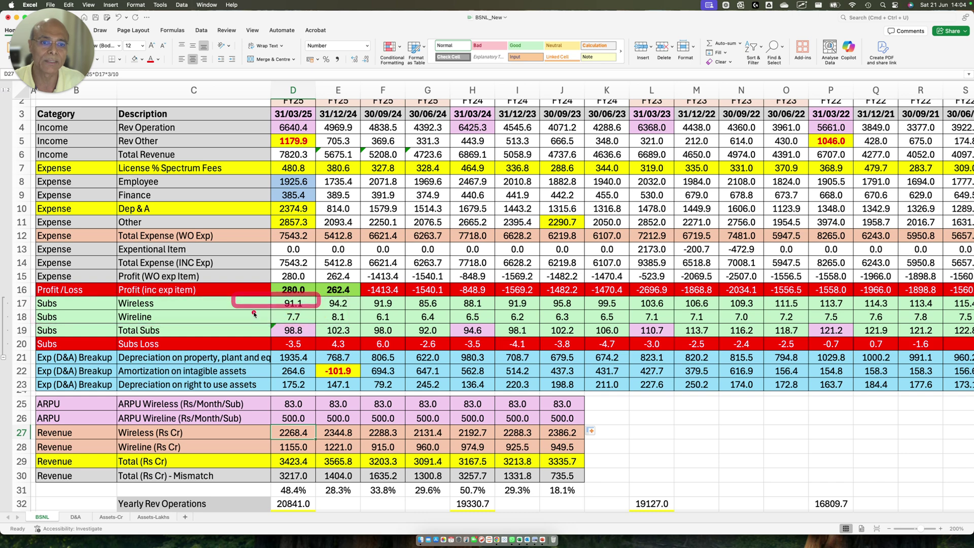
left_click_drag(253, 313, 319, 325)
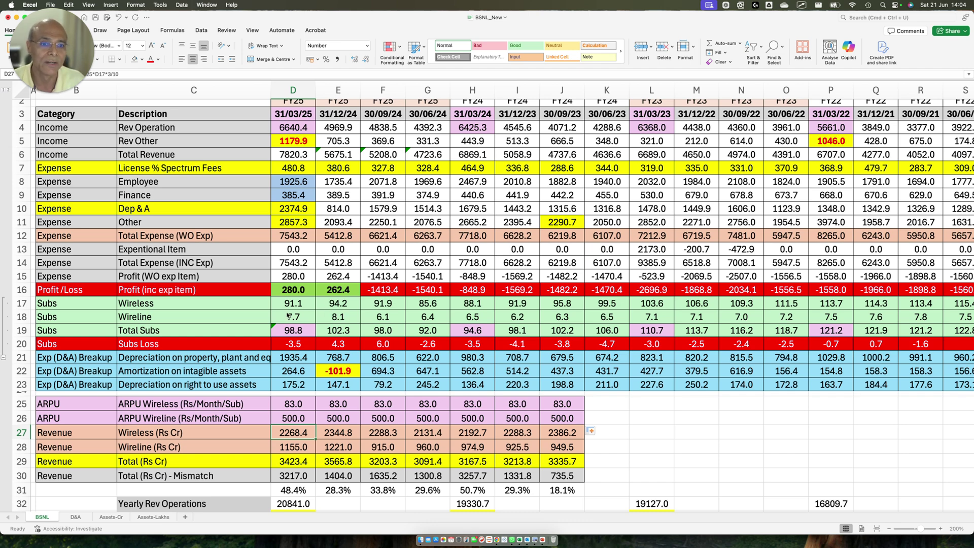
mouse_move(257, 305)
left_mouse_down()
mouse_move(305, 329)
mouse_move(337, 312)
mouse_move(357, 325)
left_mouse_up()
mouse_move(260, 410)
left_mouse_down()
mouse_move(334, 426)
mouse_move(623, 435)
left_mouse_up()
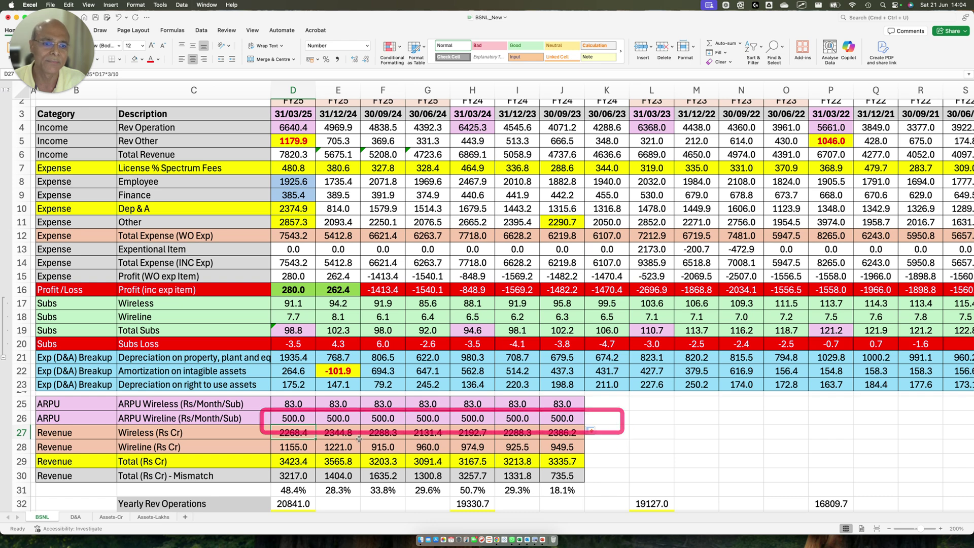
Compare the ARPU Wireless assumptions with the computed wireless revenue and the revenue mismatch rows across the quarters.
left_click_drag(258, 399, 581, 407)
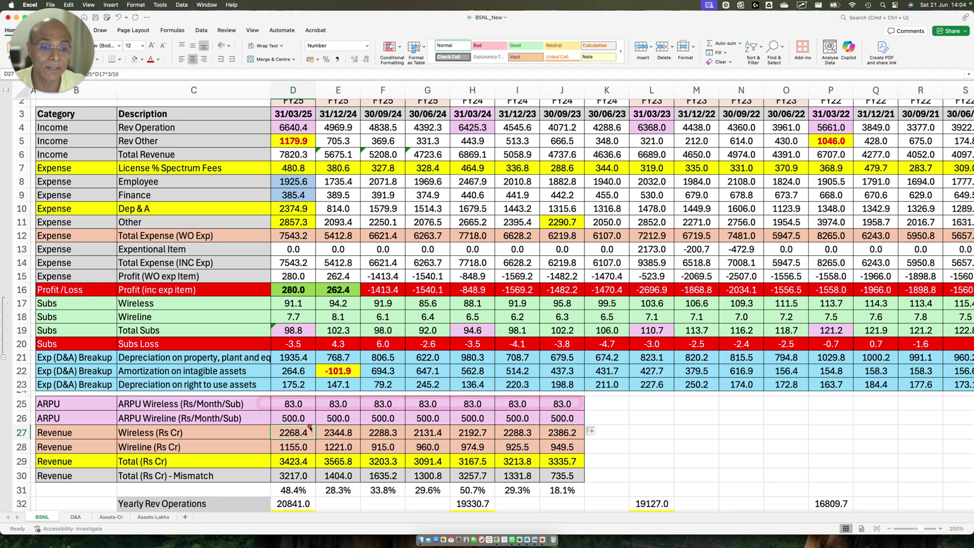
left_click_drag(261, 425, 598, 446)
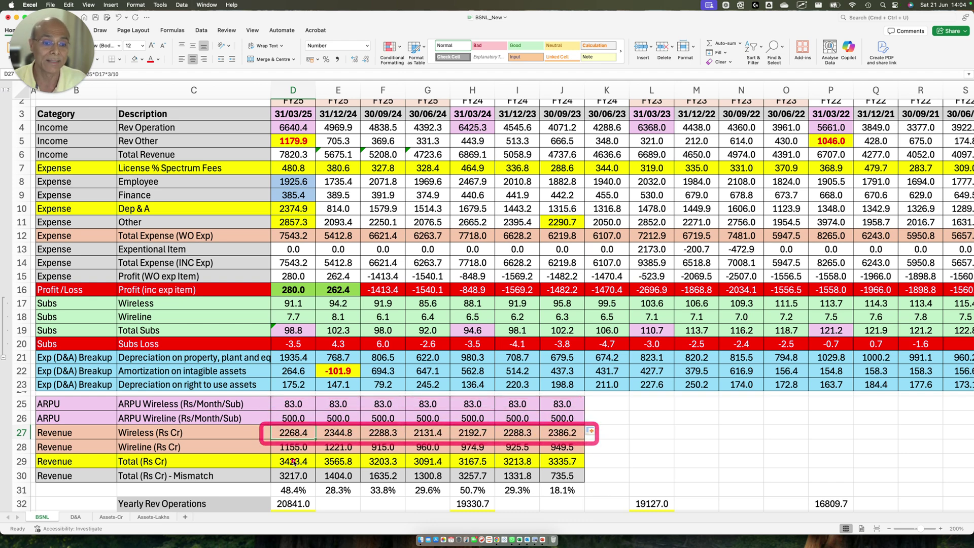
mouse_move(441, 446)
left_mouse_down()
mouse_move(259, 446)
mouse_move(584, 465)
mouse_move(267, 471)
mouse_move(594, 477)
mouse_move(266, 482)
mouse_move(604, 491)
left_mouse_up()
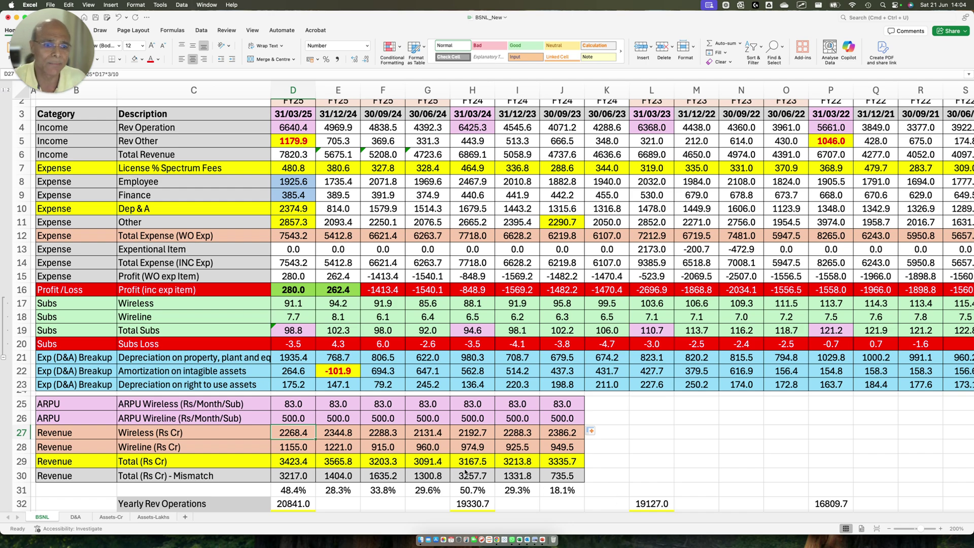
left_click_drag(255, 394, 425, 406)
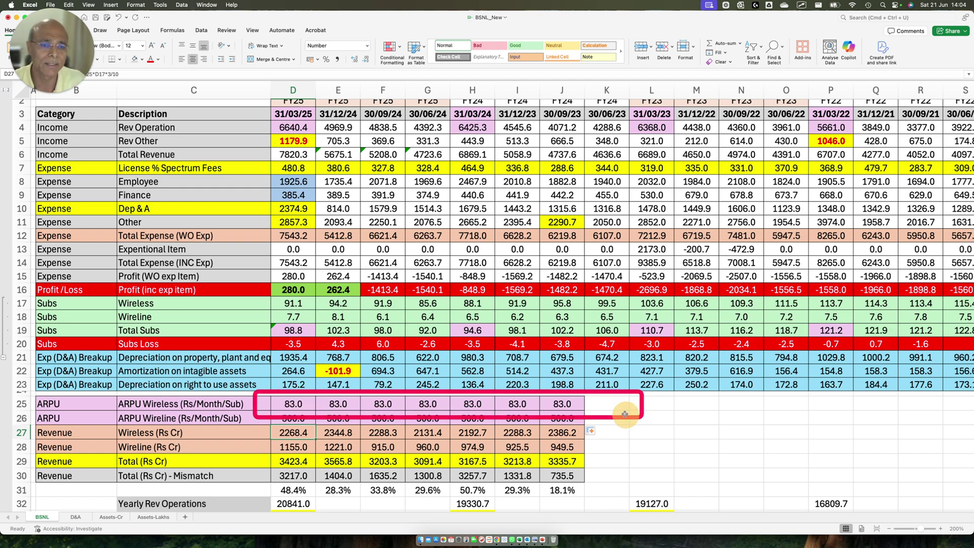
Switch to the QPIR Dec-24 PDF in Chrome and examine the BSNL/MTNL row of Table 2.2 on monthly wireless ARPU.
key("ctrl+Up")
mouse_move(463, 34)
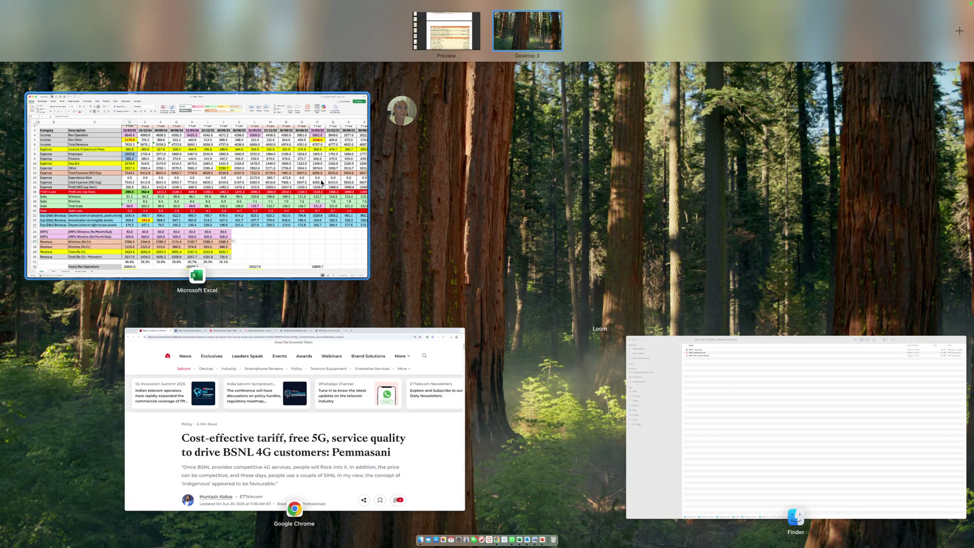
left_click(414, 232)
key("ctrl+Up")
left_click(411, 356)
left_click(584, 19)
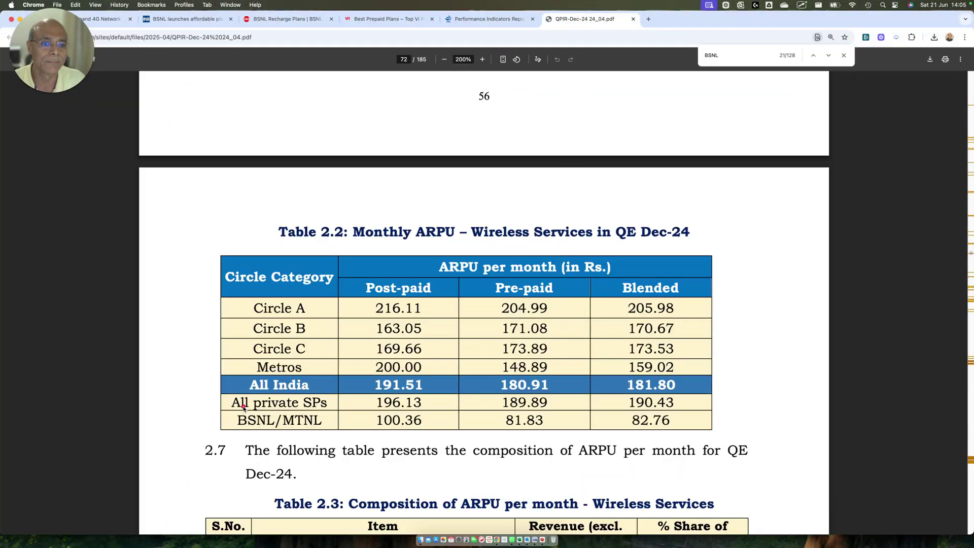
mouse_move(205, 399)
left_mouse_down()
mouse_move(421, 440)
mouse_move(734, 450)
left_mouse_up()
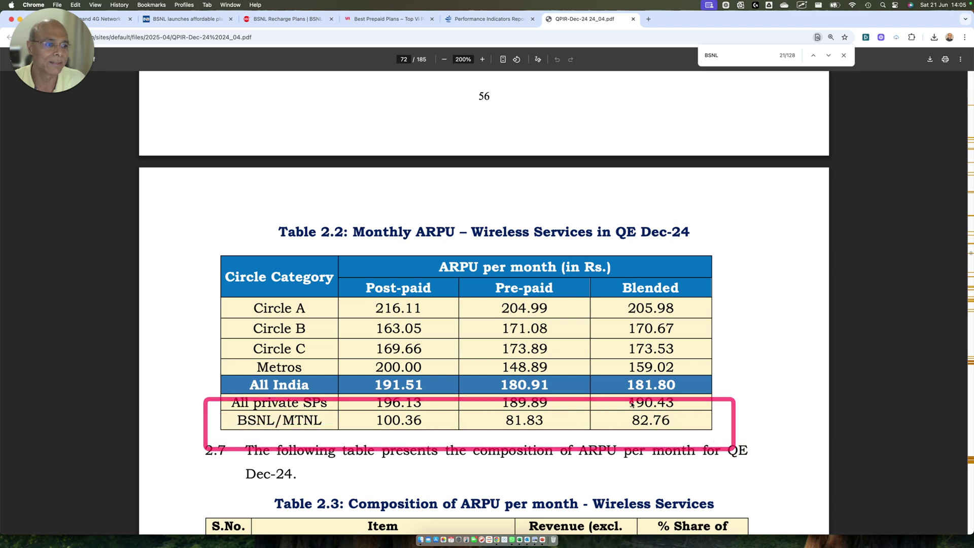
mouse_move(602, 401)
left_mouse_down()
mouse_move(711, 443)
mouse_move(748, 437)
left_mouse_up()
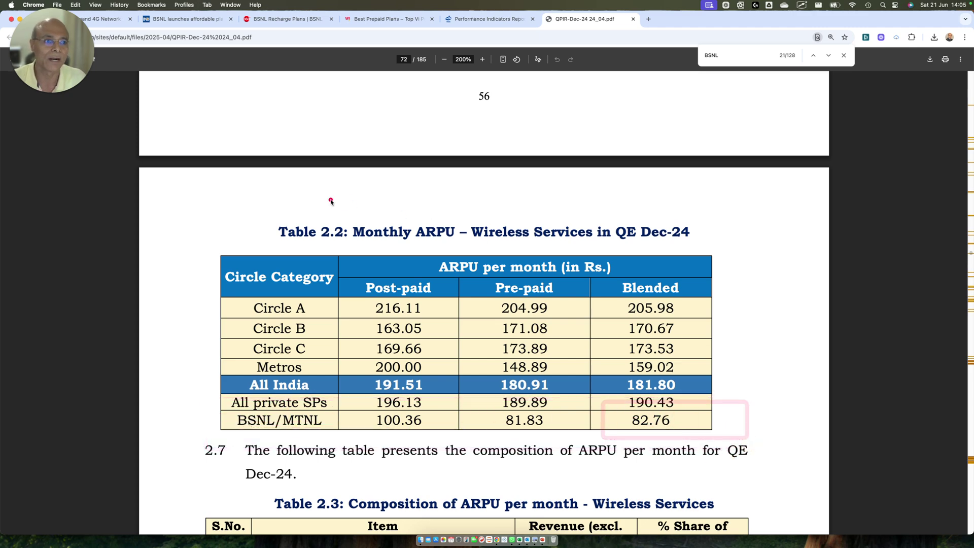
left_click_drag(329, 199, 721, 261)
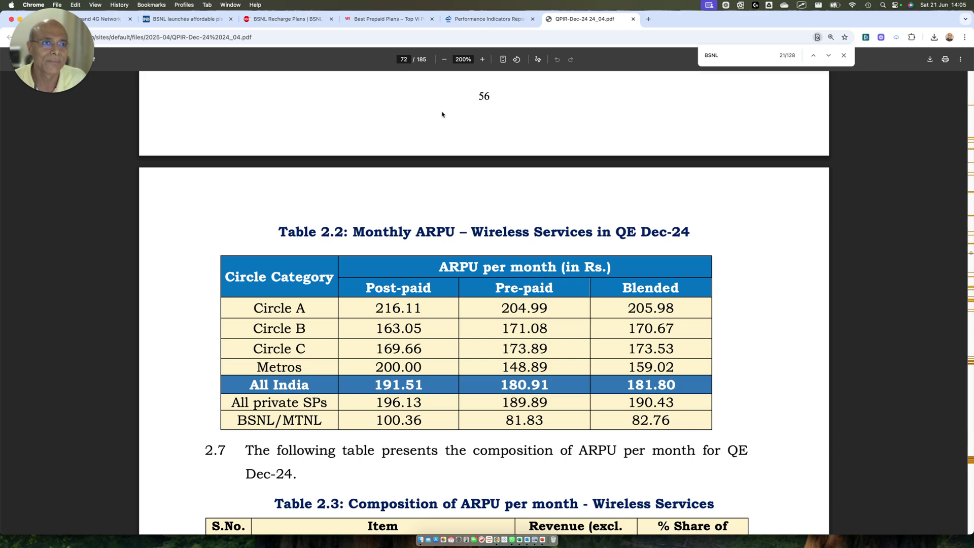
Switch to QPIR_19062025.pdf in Preview and examine the quarter's Adjusted Gross Revenue and the figures on the preceding page.
key("ctrl+Up")
key("ctrl+Right")
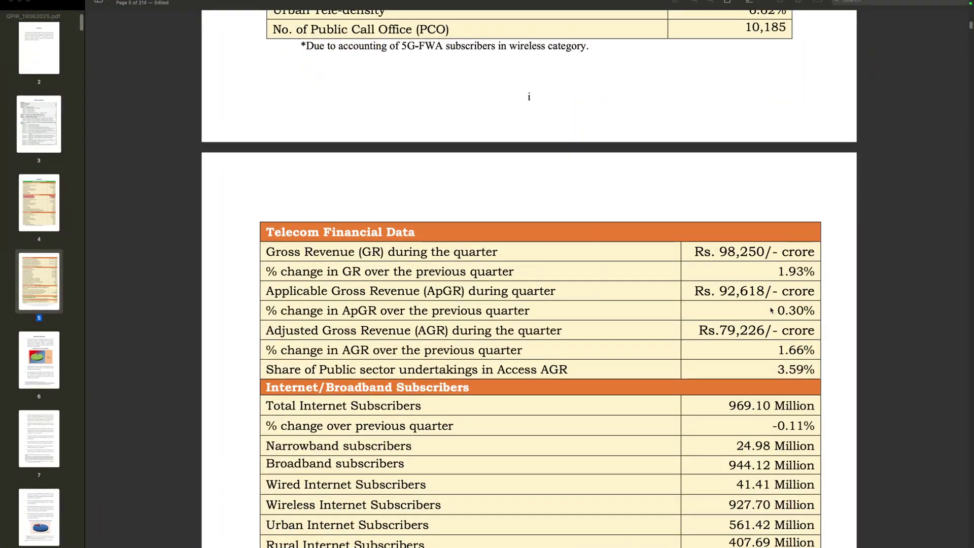
left_click_drag(675, 298, 888, 357)
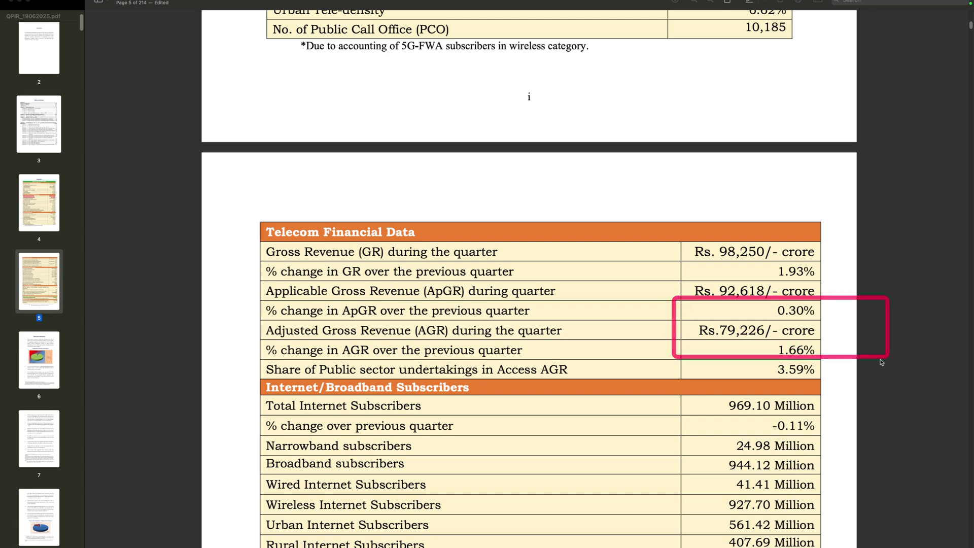
scroll(709, 438, "up", 10)
scroll(708, 436, "up", 10)
left_click_drag(655, 234, 809, 278)
Compare the Monthly ARPU of Wireless Service with the Adjusted Gross Revenue in the Telecom Financial Data table.
scroll(810, 278, "down", 20)
scroll(810, 277, "down", 8)
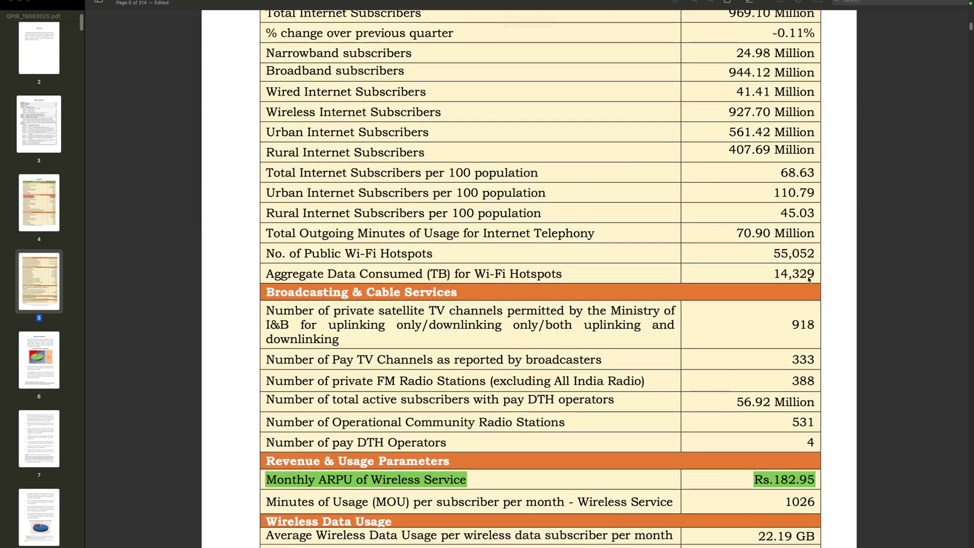
left_click_drag(713, 469, 894, 503)
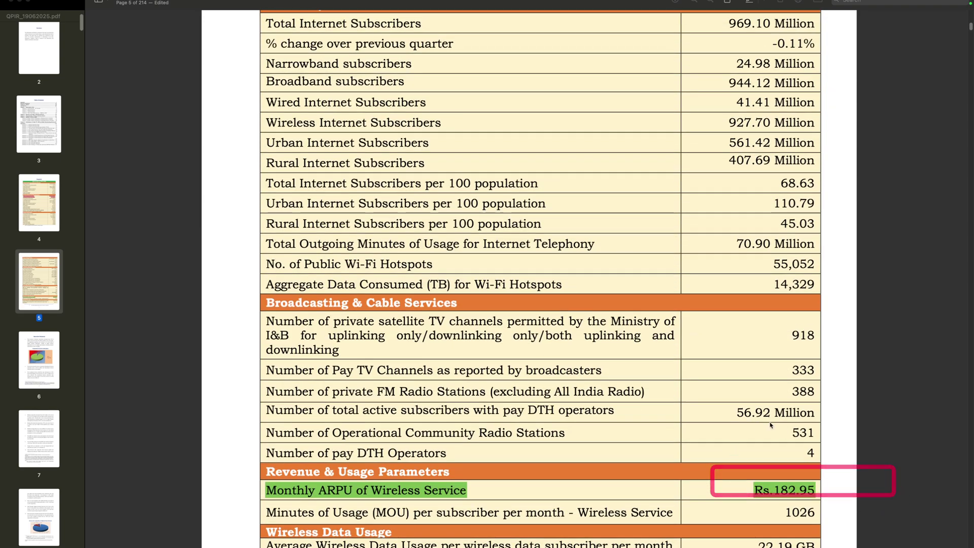
scroll(755, 435, "up", 10)
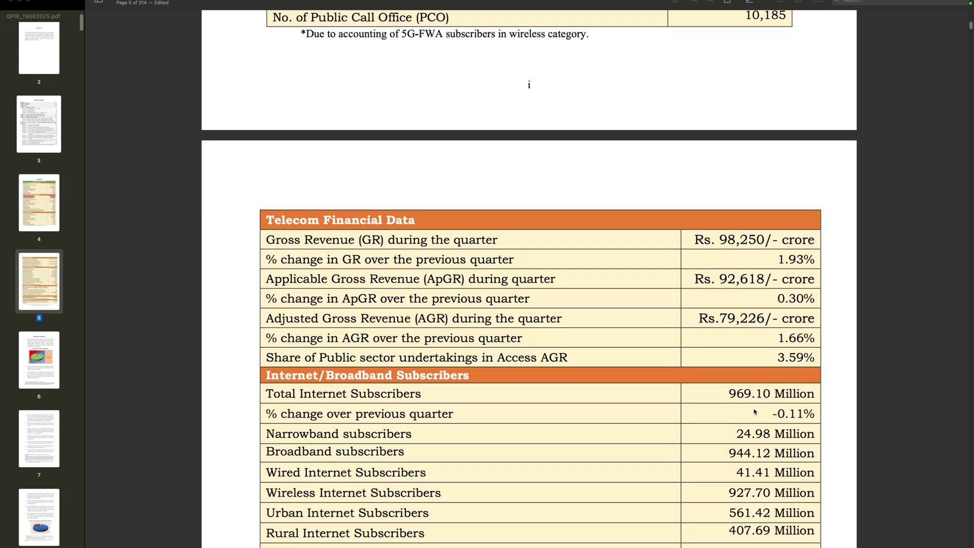
left_click_drag(681, 293, 865, 344)
left_click_drag(670, 297, 814, 339)
Return to the BSNL_New workbook in Excel and look over the BSNL sheet's financial and ARPU rows.
key("ctrl+Up")
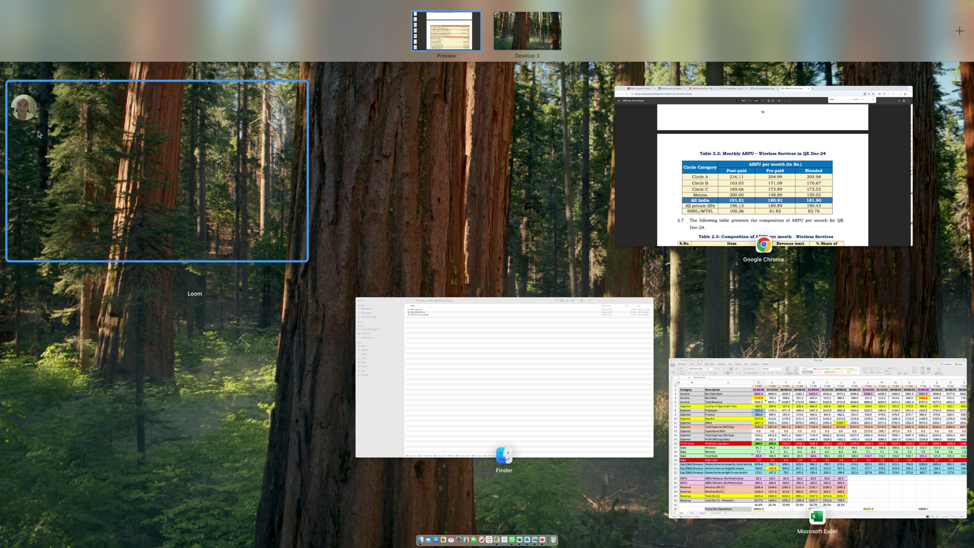
left_click(64, 138)
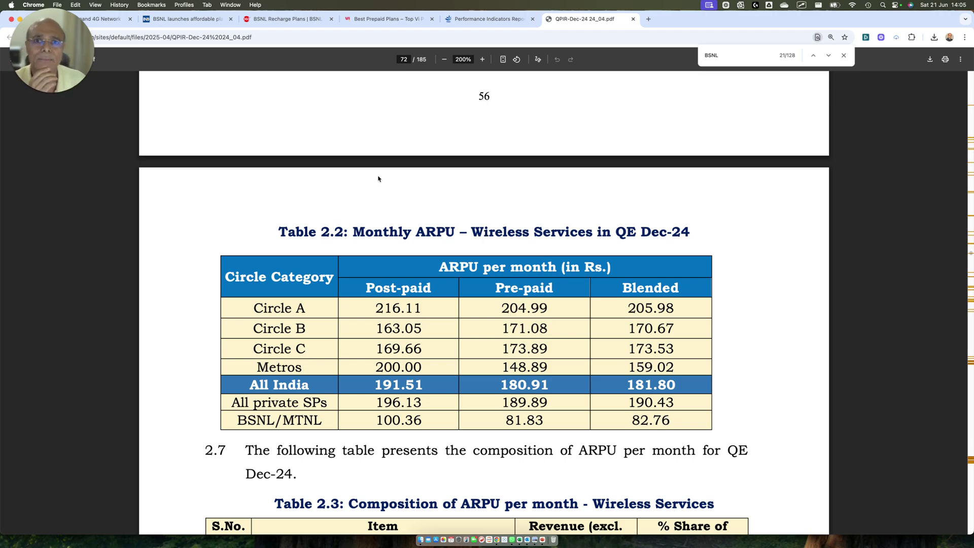
key("ctrl+Up")
left_click(761, 406)
scroll(425, 399, "down", 5)
scroll(424, 399, "up", 5)
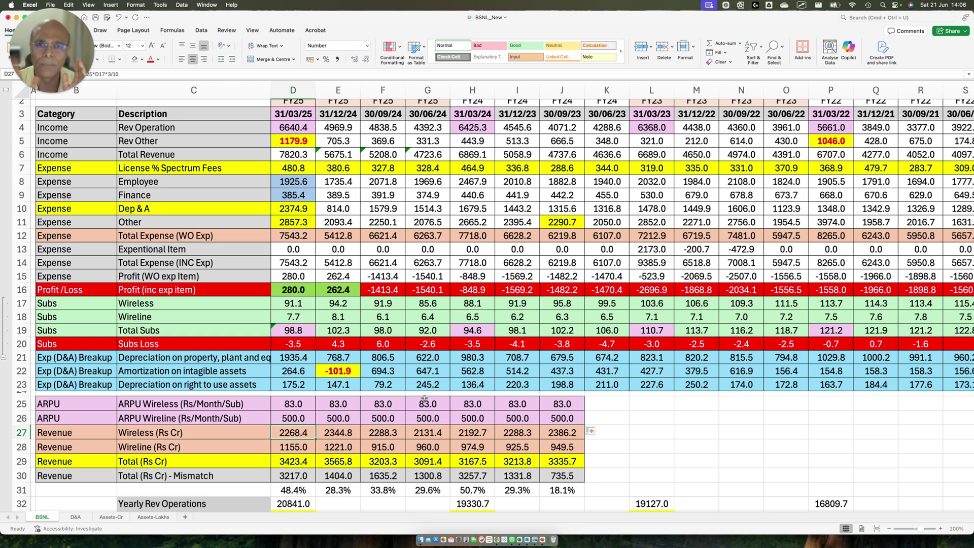
scroll(425, 399, "up", 2)
scroll(431, 398, "down", 2)
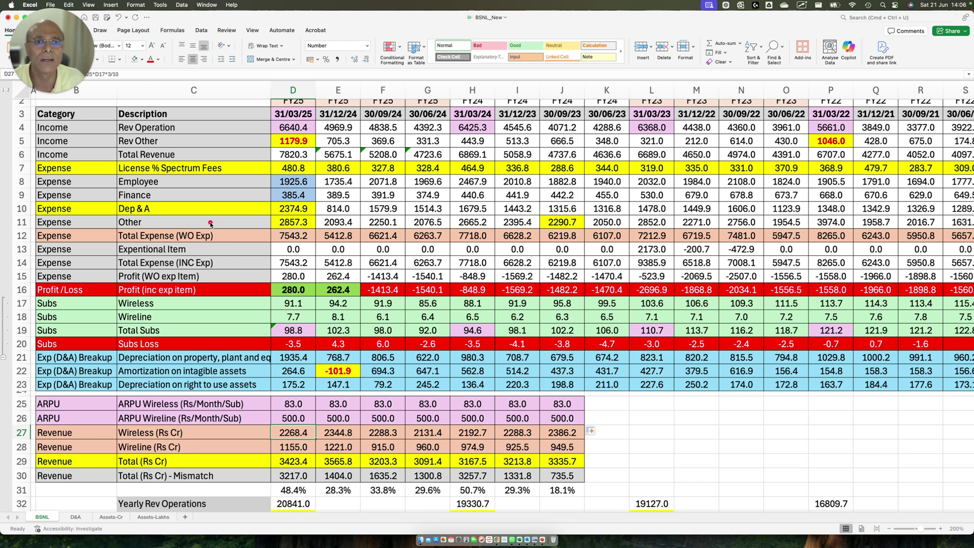
Review the quarterly income rows against the wireless and wireline subscriber counts and the ARPU Wireless assumptions.
left_click_drag(235, 104, 770, 198)
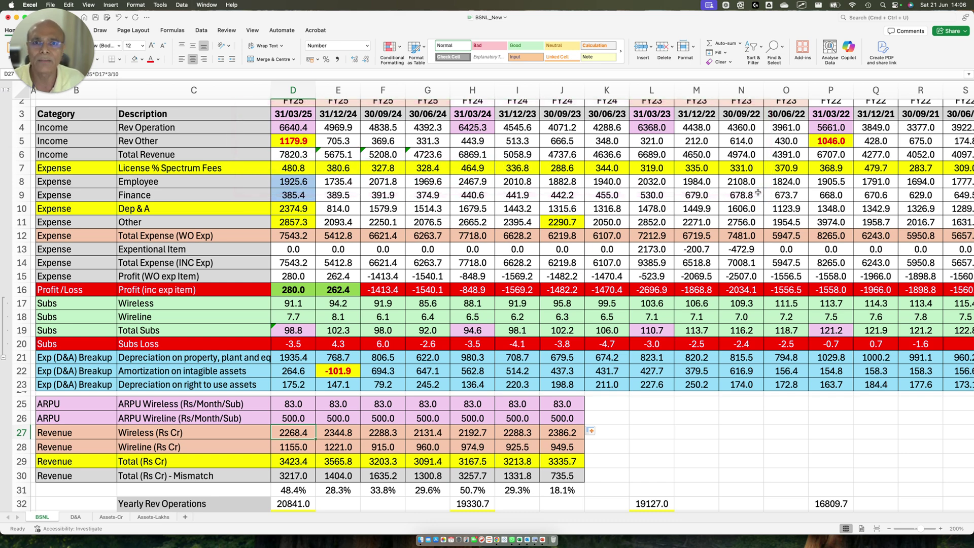
mouse_move(240, 299)
left_mouse_down()
mouse_move(731, 352)
mouse_move(819, 350)
left_mouse_up()
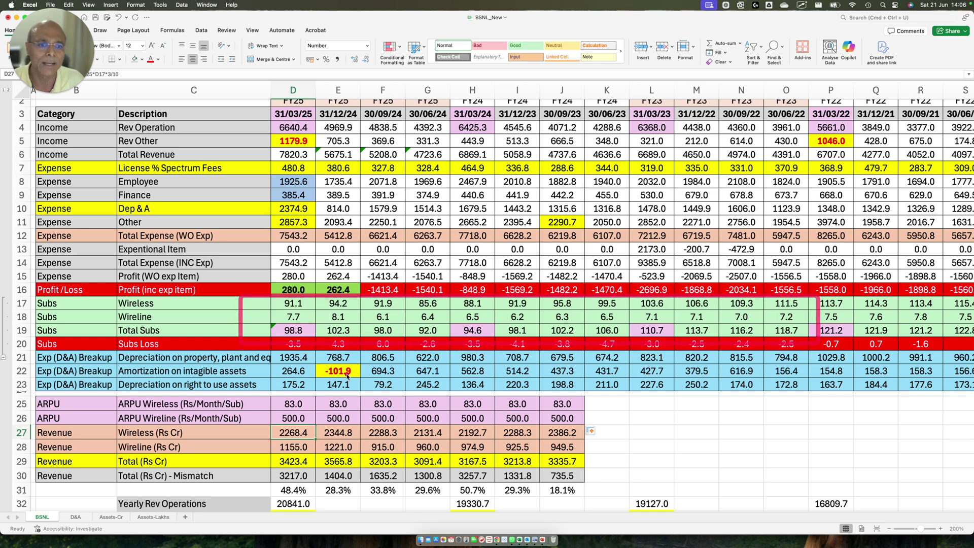
mouse_move(233, 395)
left_mouse_down()
mouse_move(501, 422)
mouse_move(650, 415)
left_mouse_up()
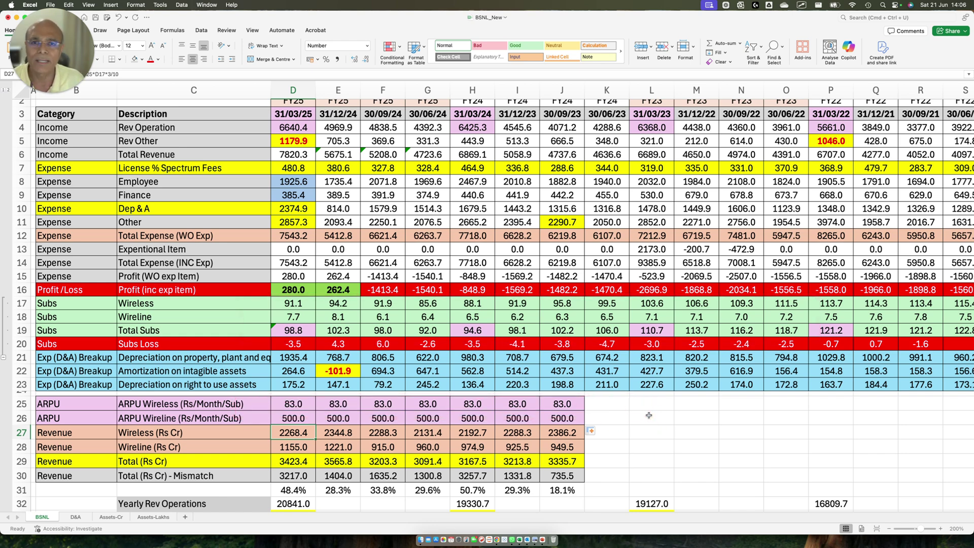